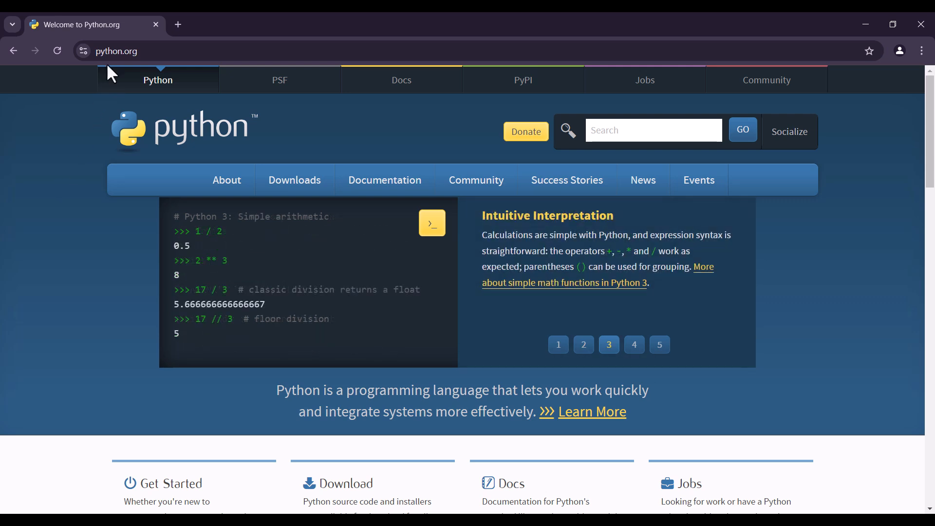
# Open the Python 3.12.6 release page from the specific releases listed on the Python downloads page
pyautogui.click(281, 190)
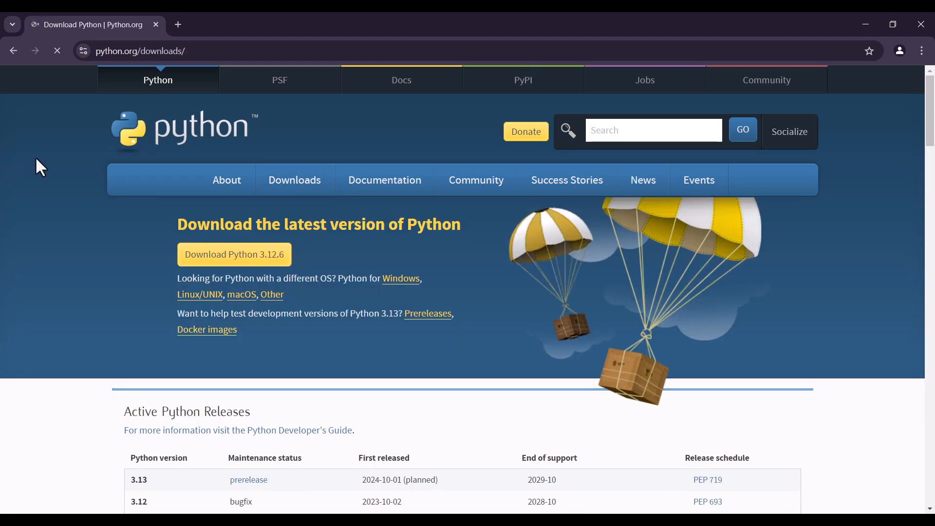
pyautogui.scroll(-10, 48, 171)
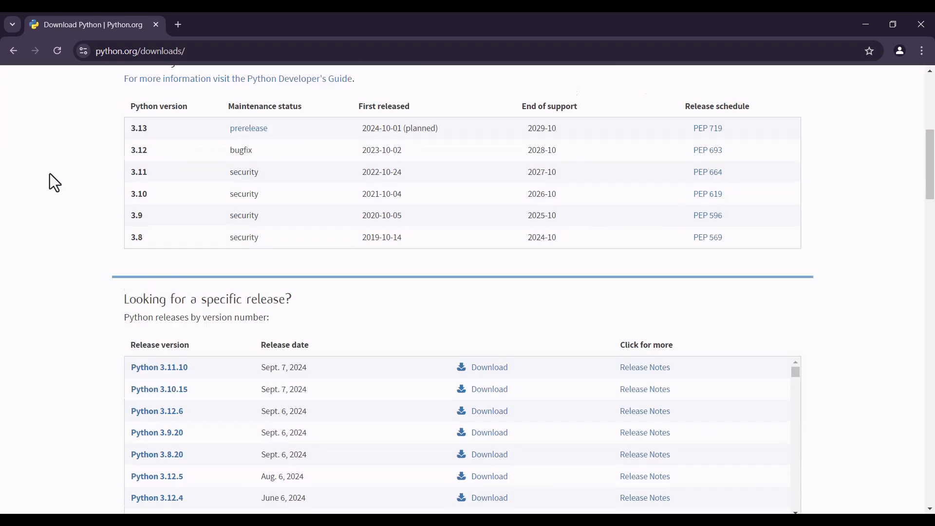
pyautogui.scroll(-1, 54, 183)
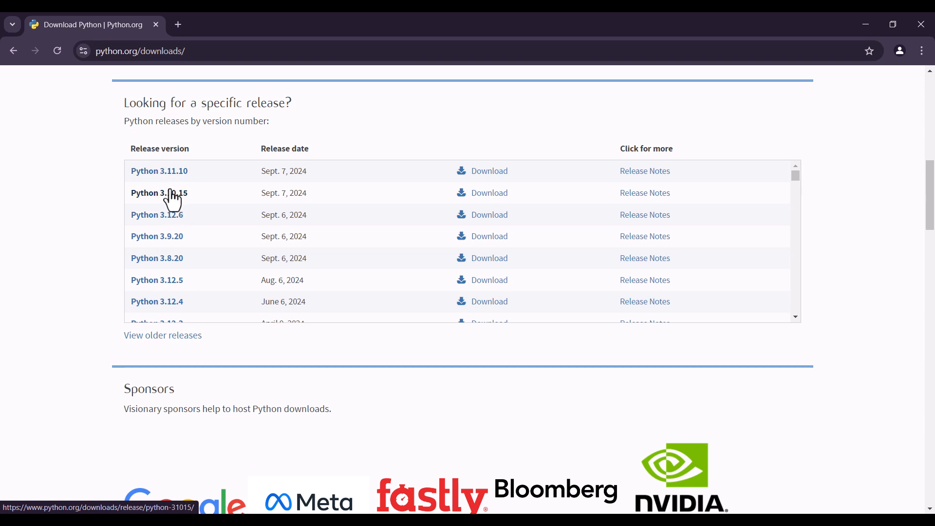
pyautogui.click(157, 216)
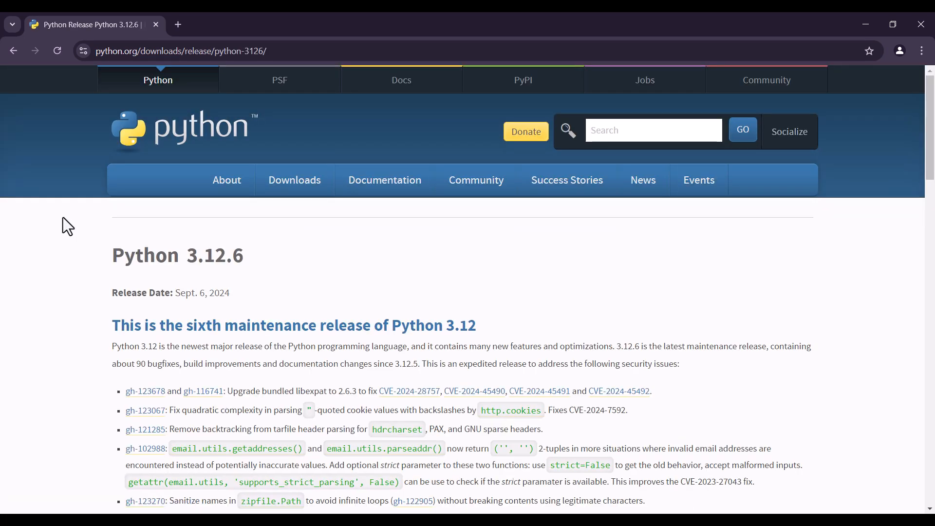
# Download the recommended 64-bit Windows installer from the release's Files table
pyautogui.scroll(-20, 63, 218)
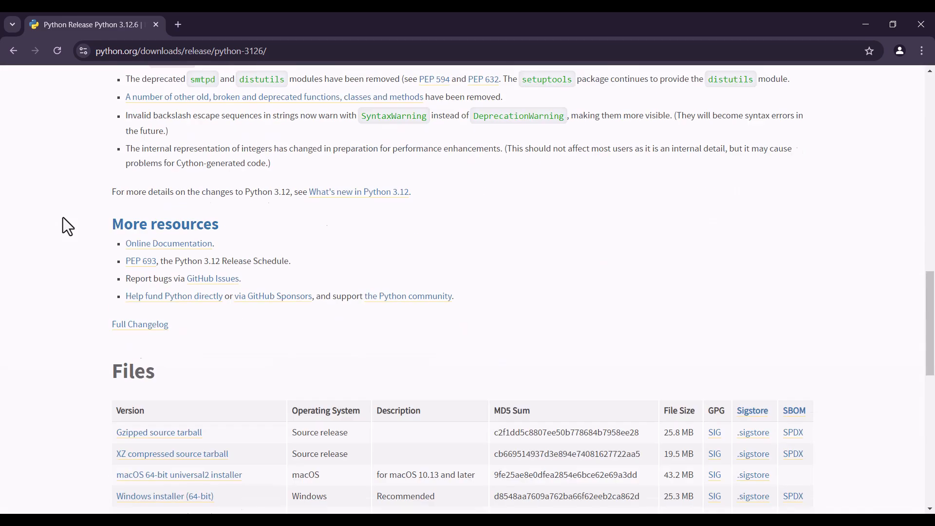
pyautogui.scroll(-2, 69, 209)
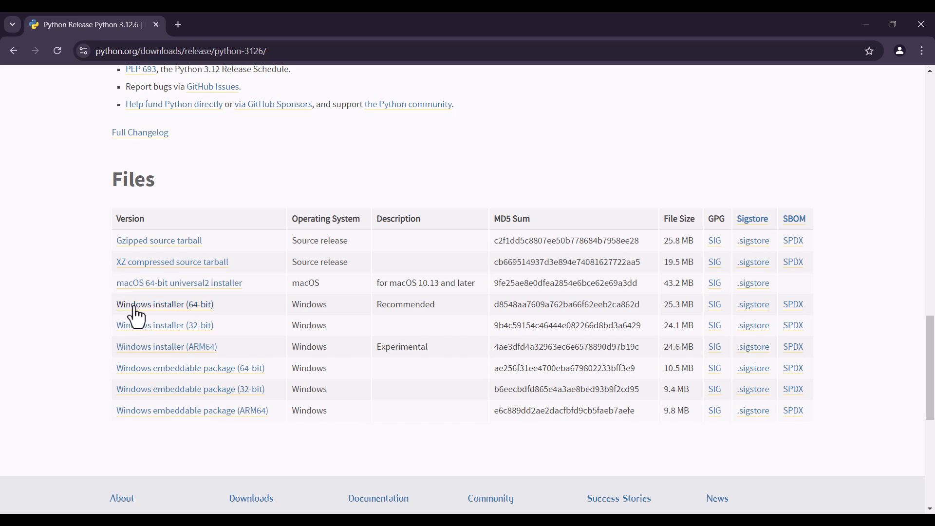
pyautogui.doubleClick(393, 219)
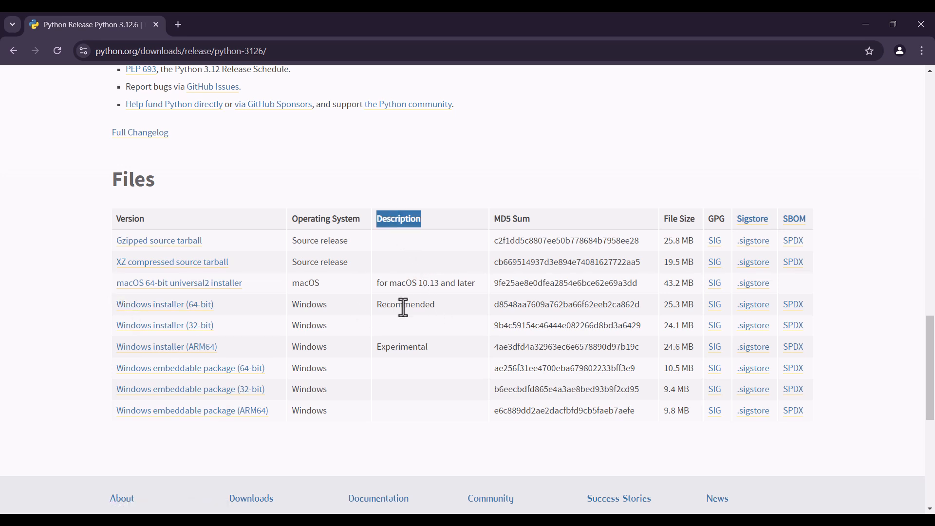
pyautogui.doubleClick(402, 305)
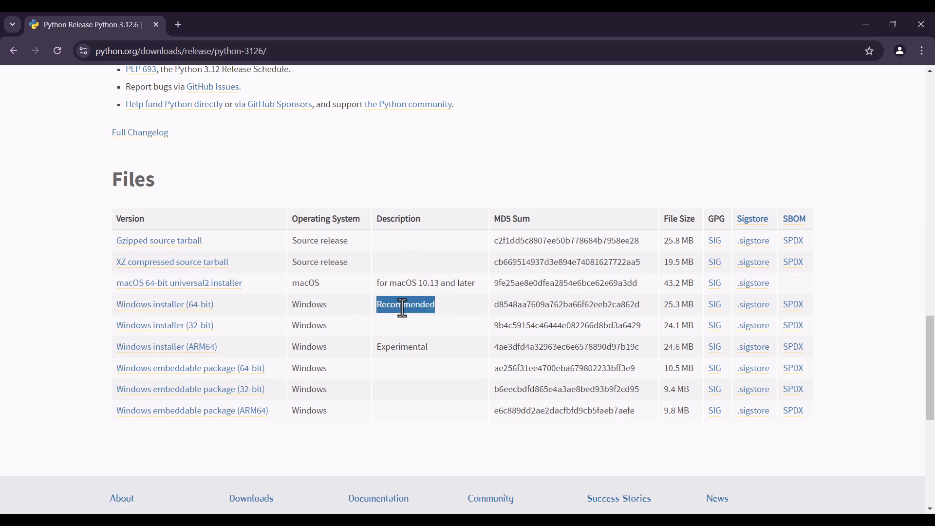
pyautogui.click(245, 310)
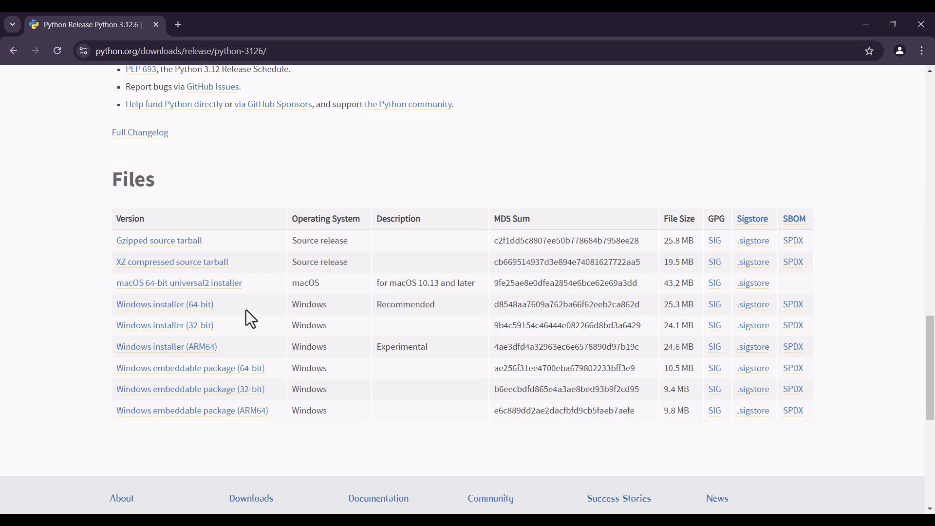
pyautogui.click(174, 308)
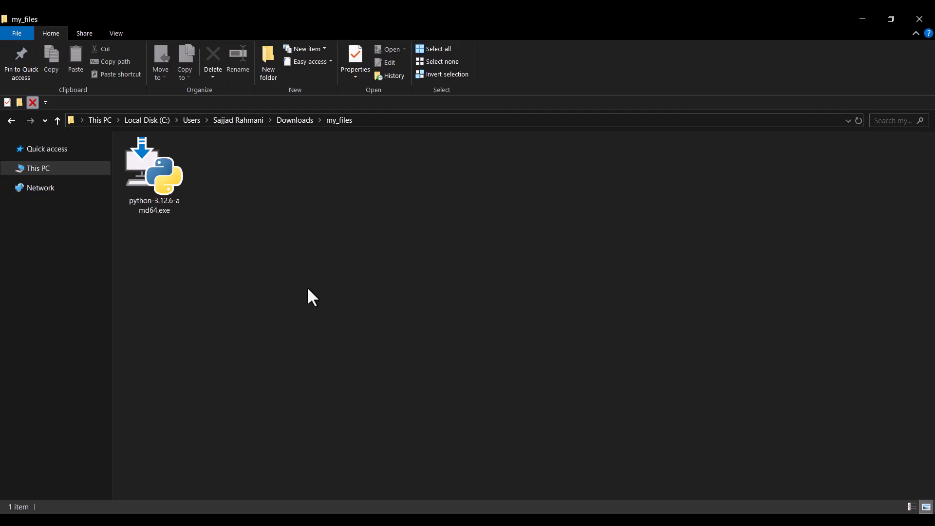
# Run python-3.12.6-amd64.exe as administrator and begin a customized installation with python.exe added to PATH, accepting the default optional features
pyautogui.rightClick(159, 182)
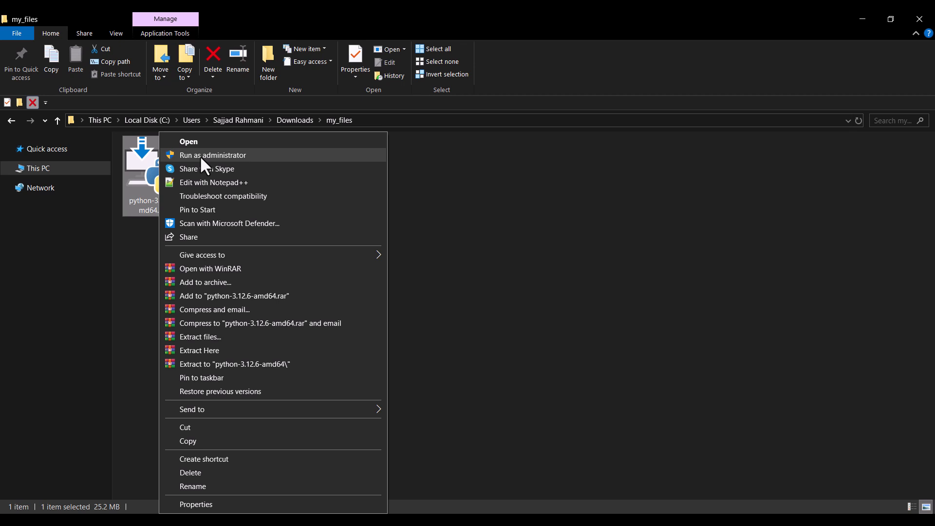
pyautogui.click(200, 156)
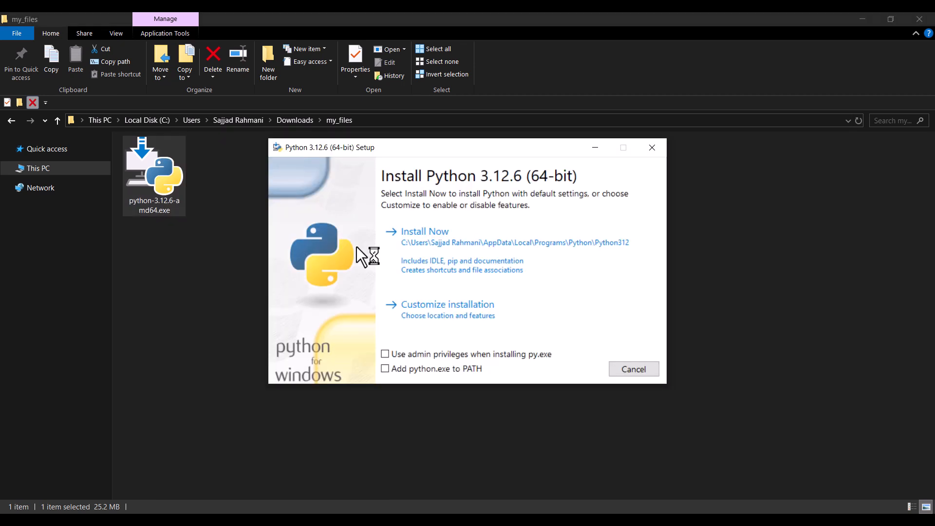
pyautogui.click(387, 371)
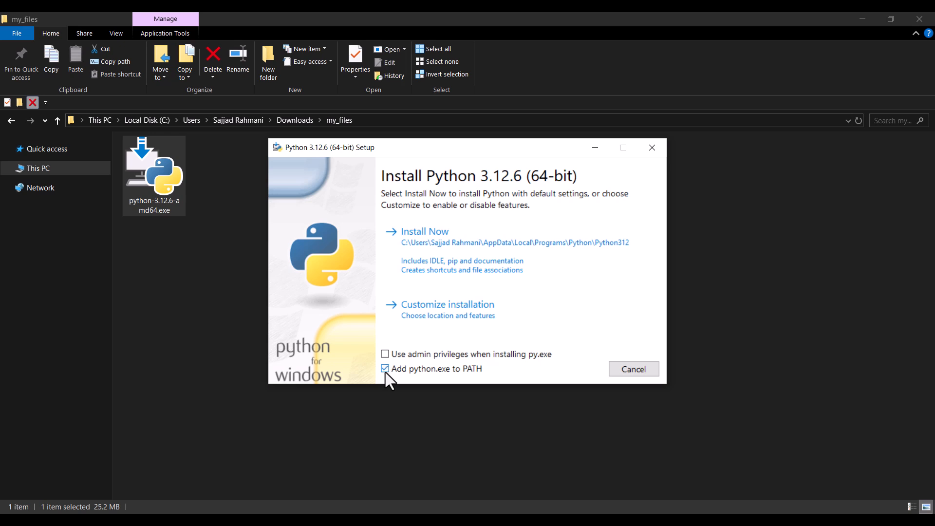
pyautogui.click(417, 316)
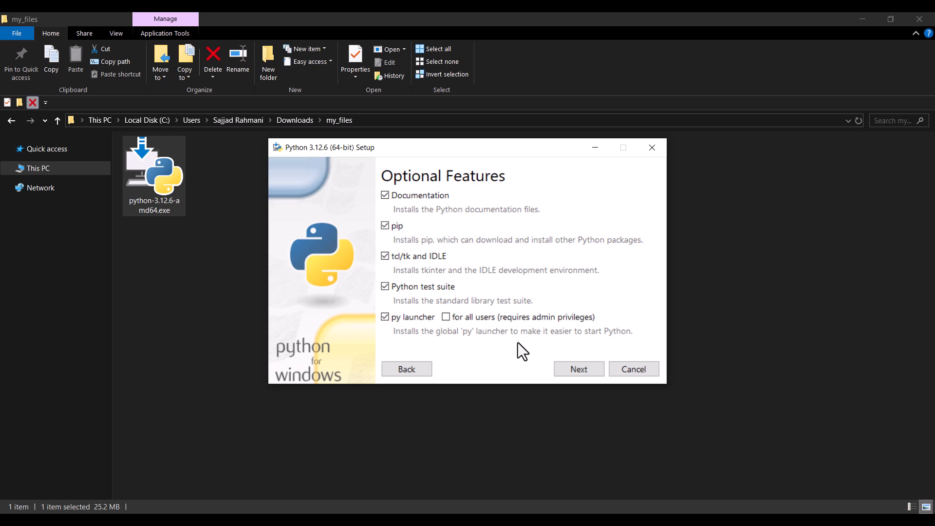
pyautogui.click(565, 373)
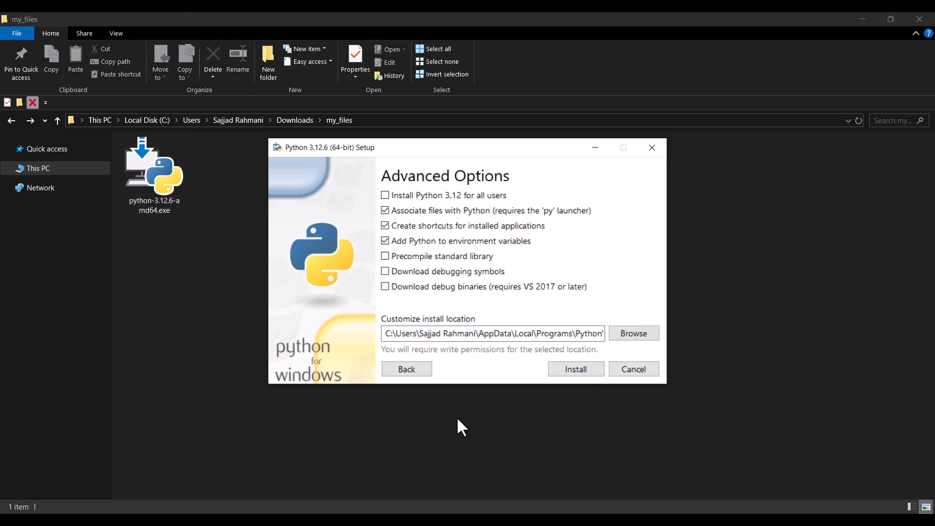
# Switch to File Explorer and go to the Python folder inside the user's home directory
pyautogui.click(202, 338)
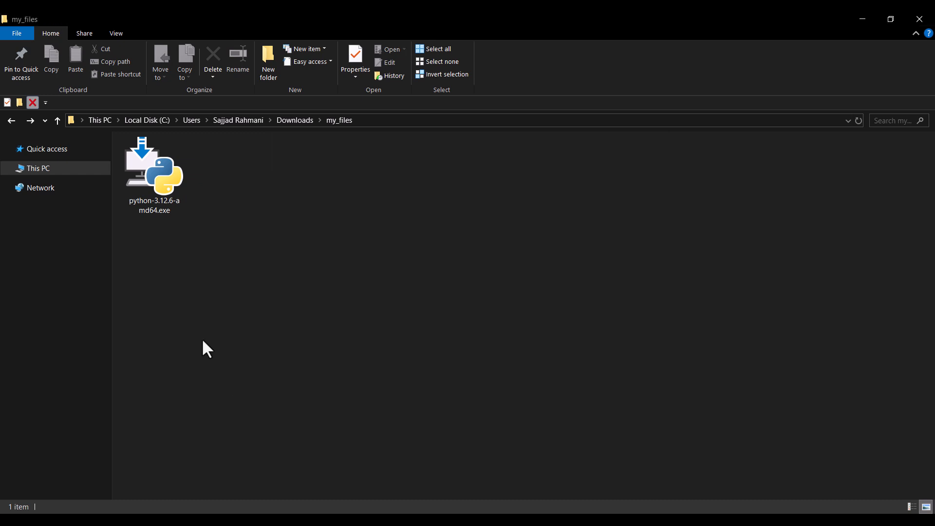
pyautogui.click(377, 121)
pyautogui.write('C:\\Users\\Sajjad Rahmani\\Python')
pyautogui.press('Return')
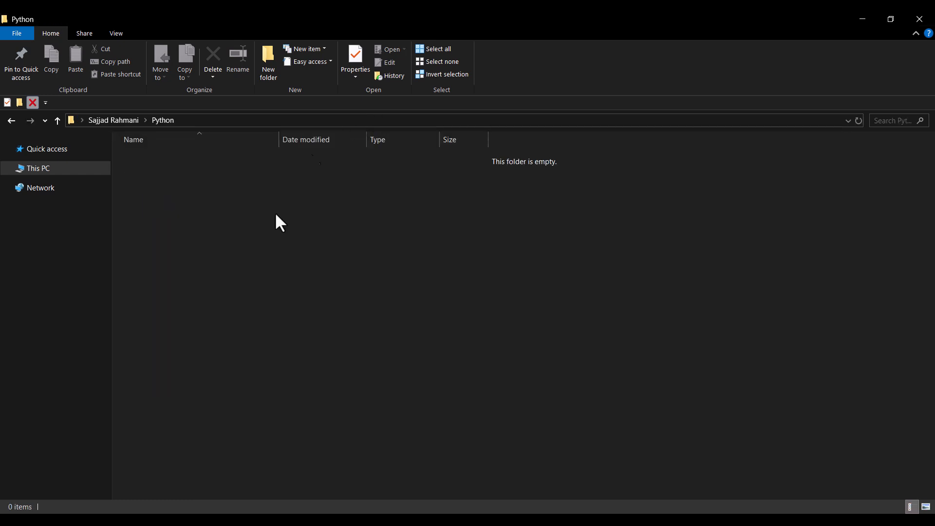
# Create a folder named Python3126 inside the Python folder and open it
pyautogui.click(266, 64)
pyautogui.write('Pyth')
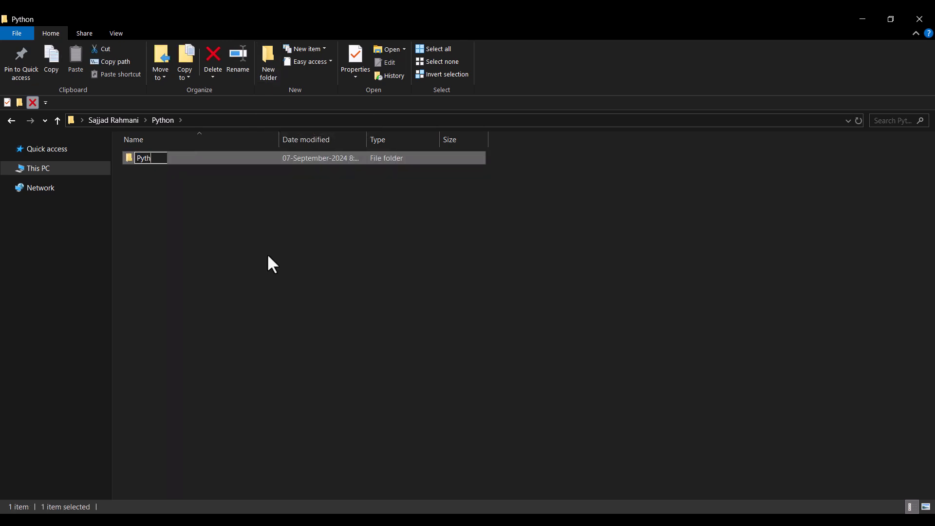
pyautogui.write('on3126')
pyautogui.press('Return')
pyautogui.press('Return')
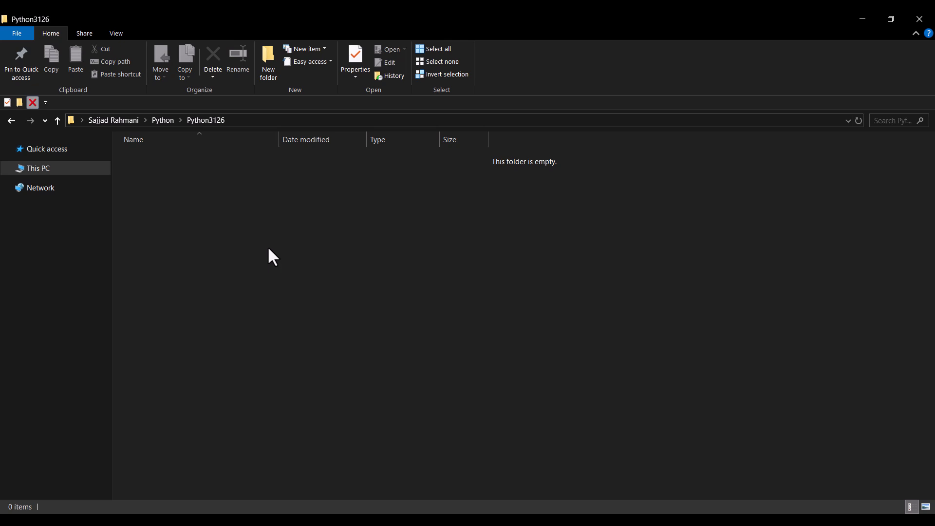
# Copy the address of the Python3126 folder and return to the Python setup window
pyautogui.click(265, 121)
pyautogui.rightClick(191, 123)
pyautogui.click(217, 156)
pyautogui.click(476, 408)
pyautogui.hotkey('alt', 'Tab')
# Set the install location to the copied Python3126 folder path, then install Python and close the setup
pyautogui.click(443, 333)
pyautogui.hotkey('ctrl', 'a')
pyautogui.press('BackSpace')
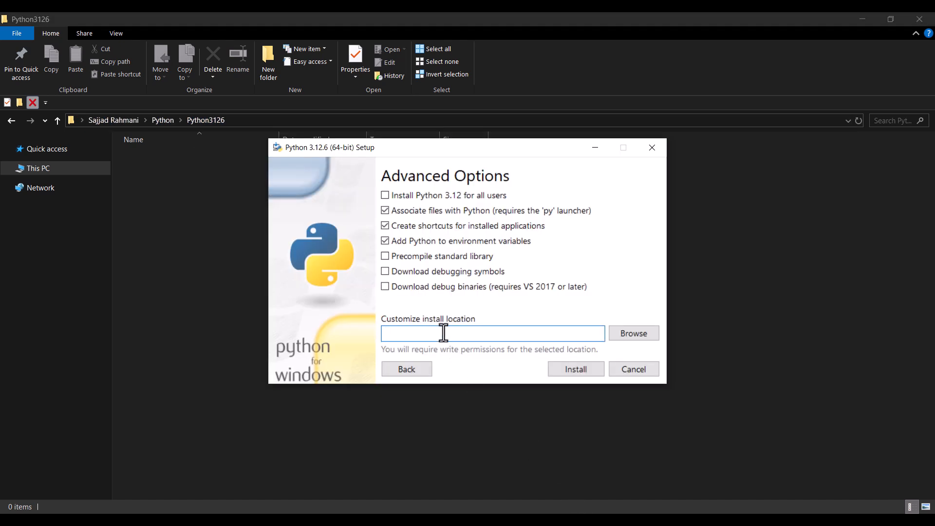
pyautogui.hotkey('ctrl', 'v')
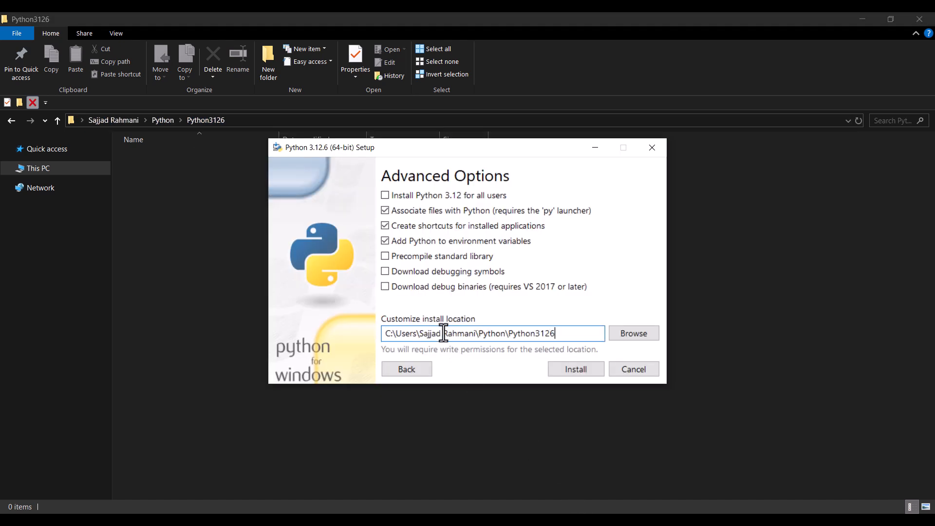
pyautogui.click(571, 371)
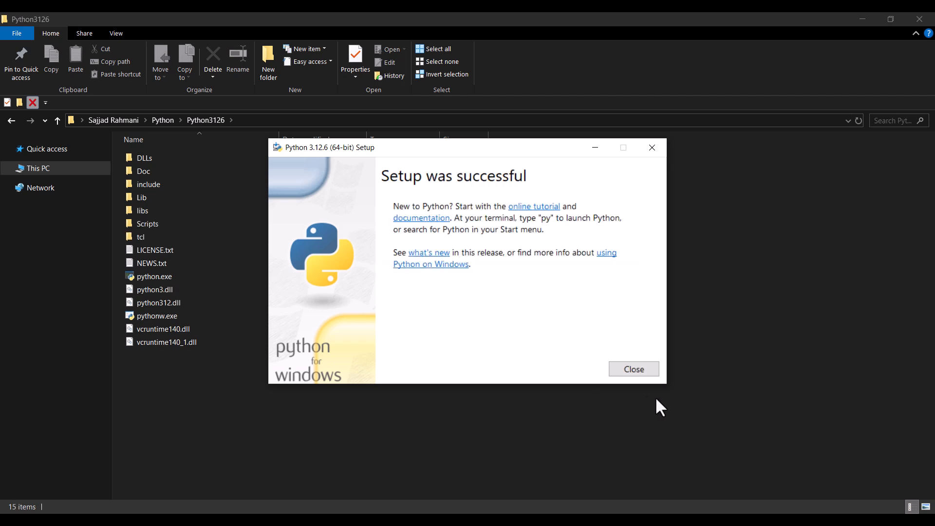
pyautogui.click(640, 373)
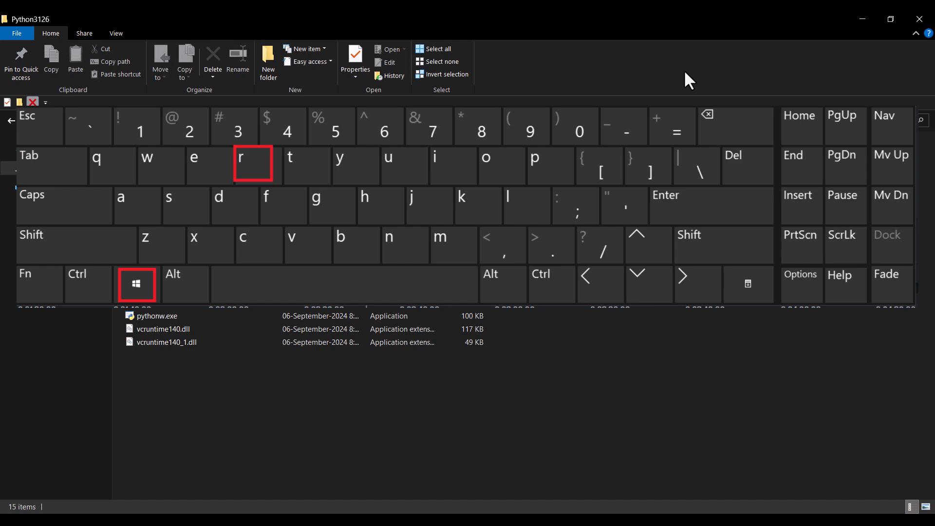
# Open a Command Prompt by running cmd from the Run dialog
pyautogui.press('super+r')
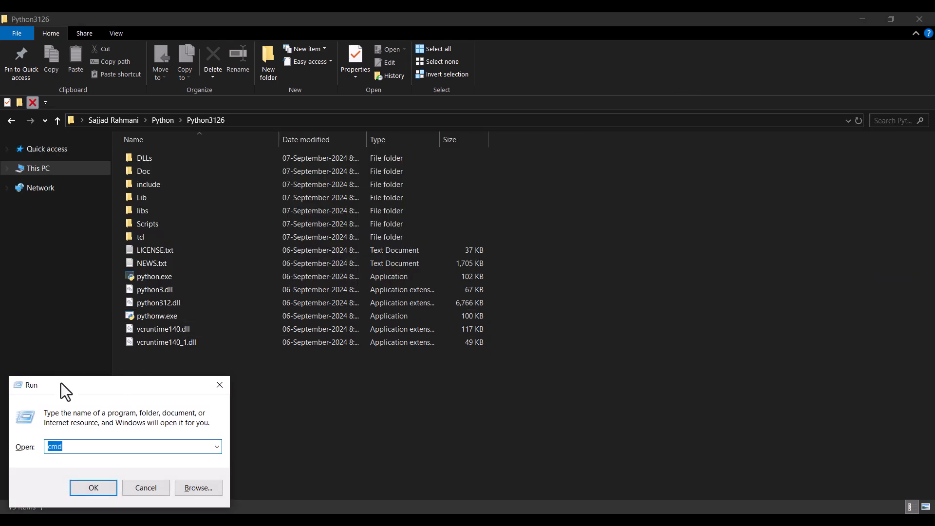
pyautogui.click(62, 447)
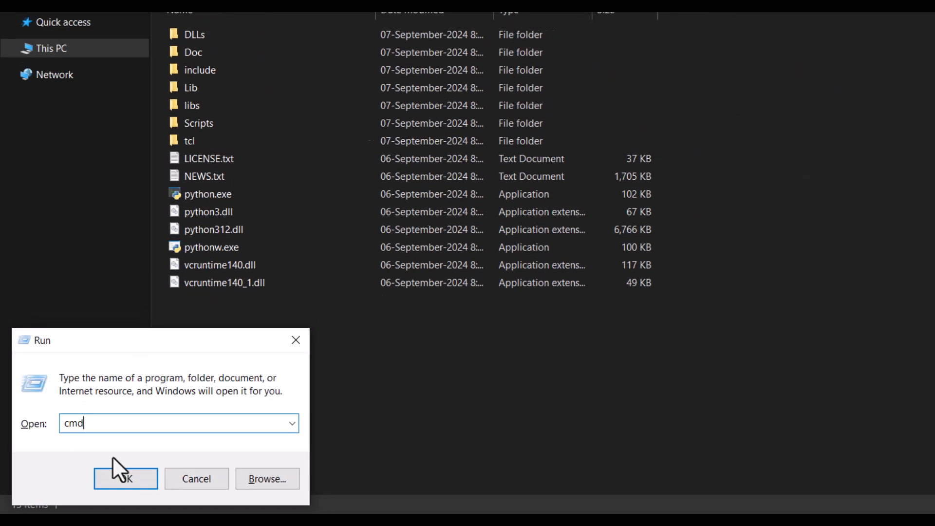
pyautogui.click(94, 488)
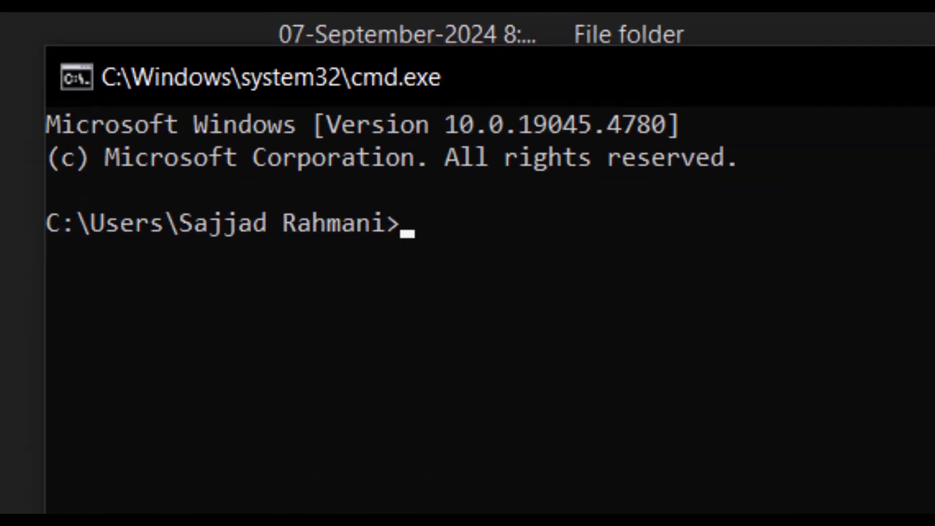
# Install the Lute package with "pip install lute3" and close the Command Prompt once it finishes
pyautogui.write('pip i')
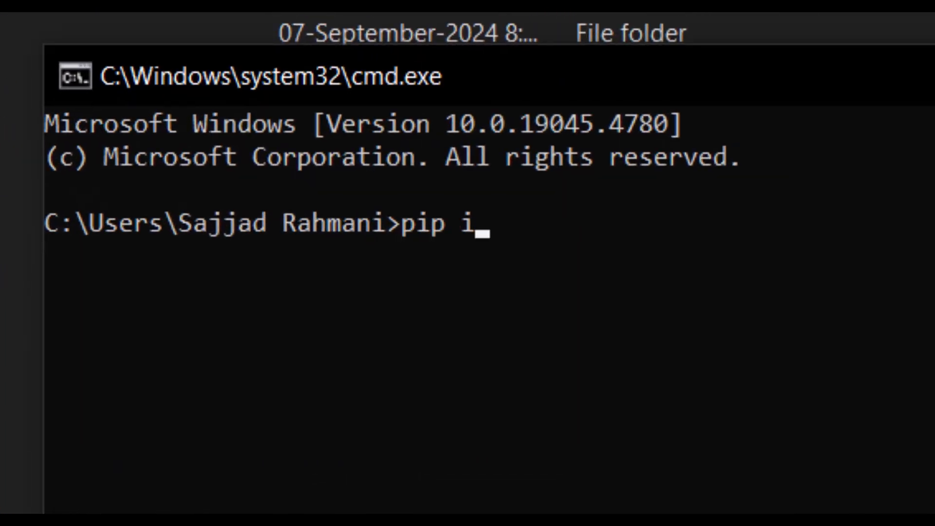
pyautogui.write('nstall ')
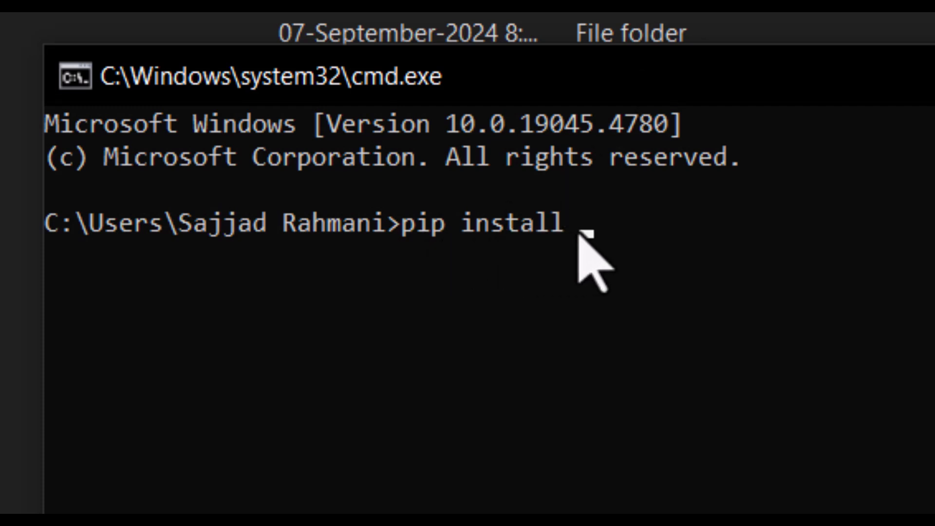
pyautogui.write('lute')
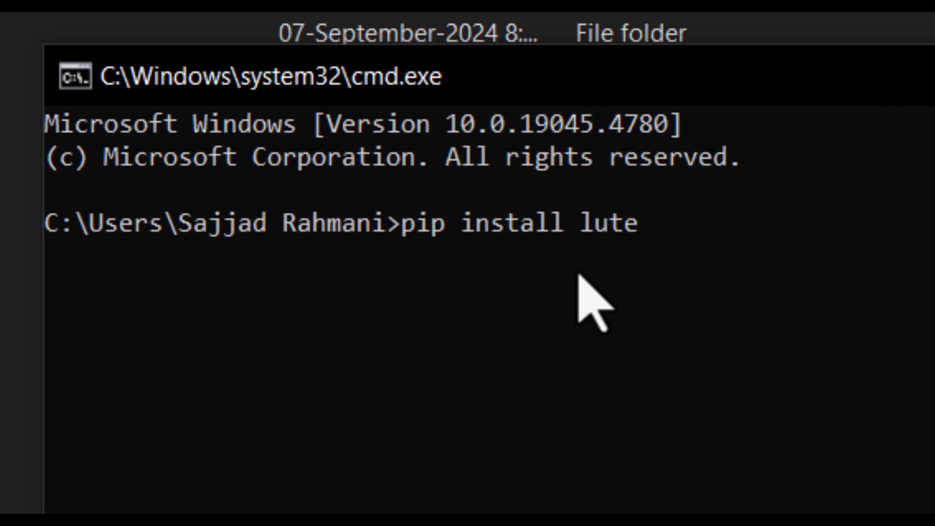
pyautogui.write('3')
pyautogui.press('Return')
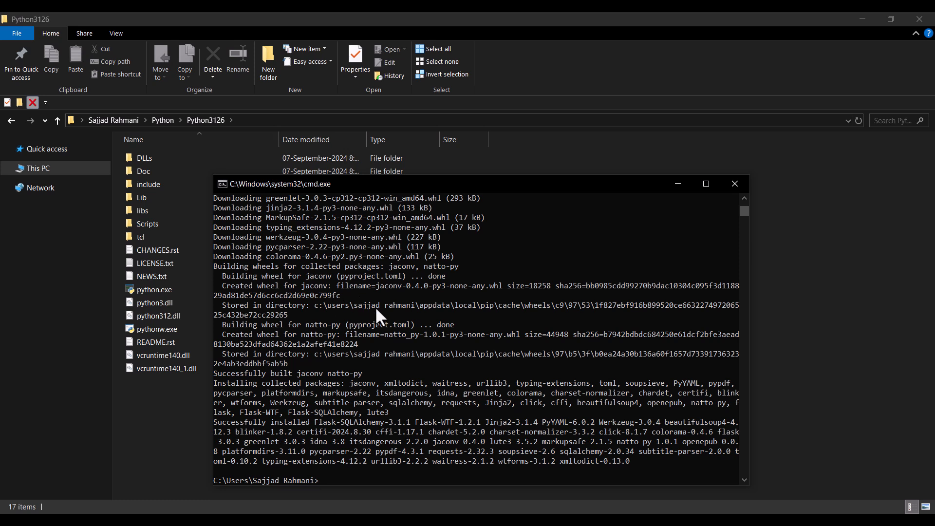
pyautogui.click(735, 186)
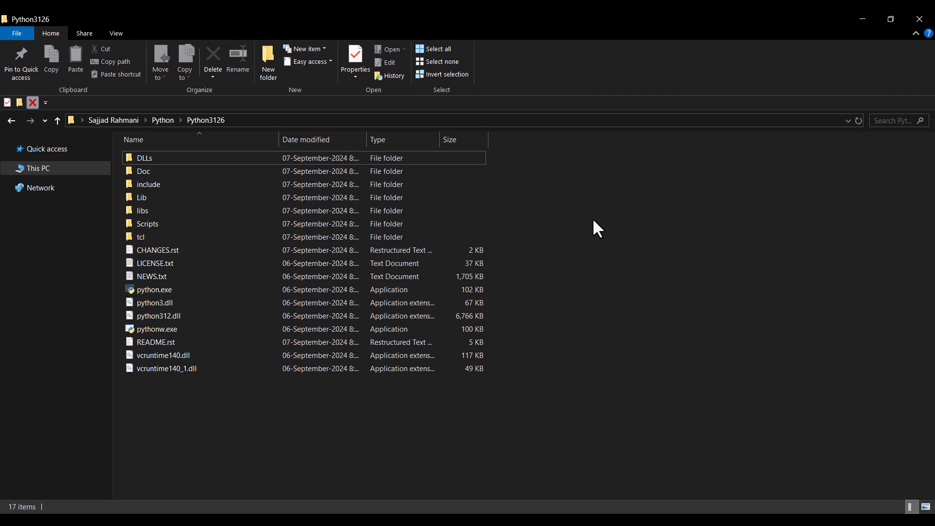
# Open a Command Prompt by running cmd from the Run dialog and start Lute with "python -m lute.main"
pyautogui.press('super+r')
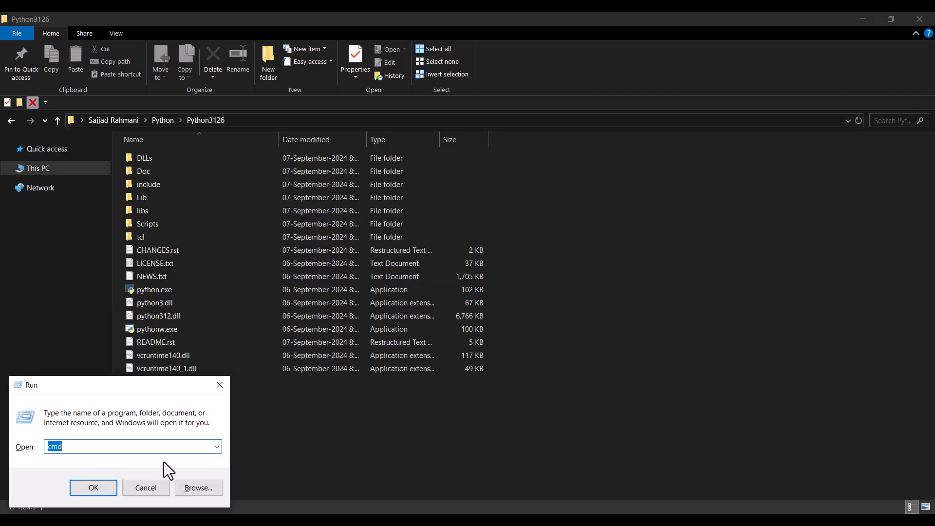
pyautogui.click(83, 444)
pyautogui.click(90, 487)
pyautogui.moveTo(257, 83); pyautogui.dragTo(408, 170)
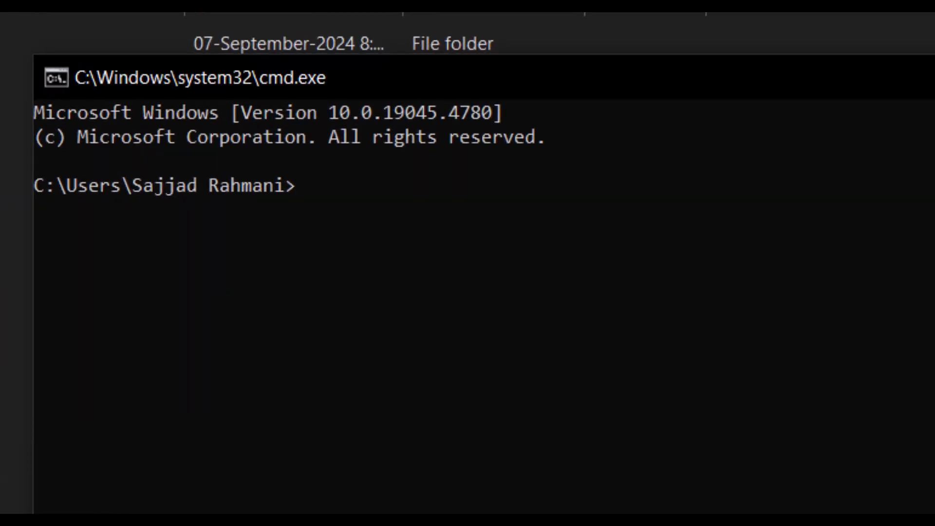
pyautogui.write('python')
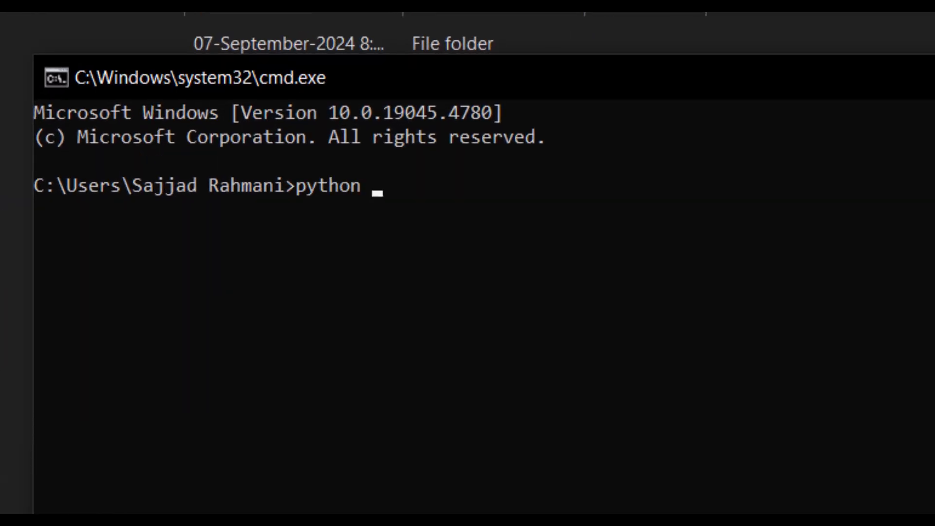
pyautogui.write(' -m lute.main')
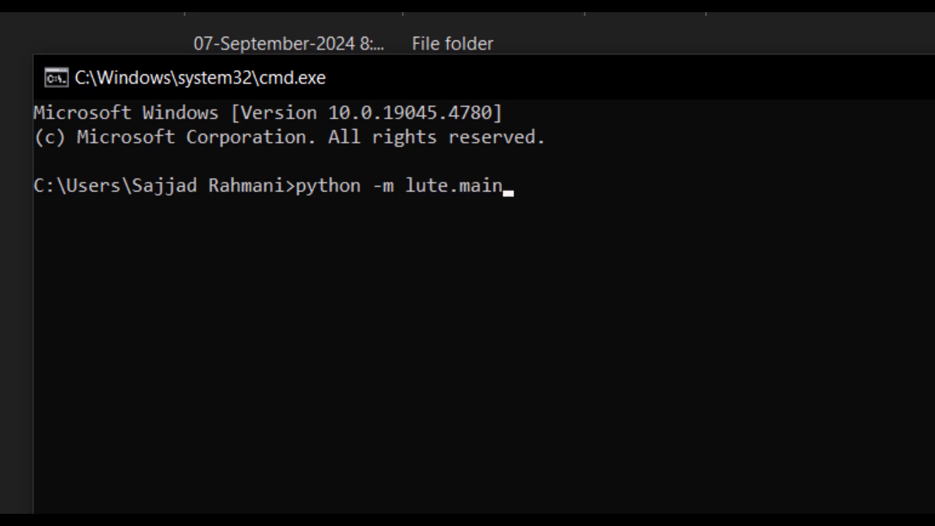
pyautogui.press('Return')
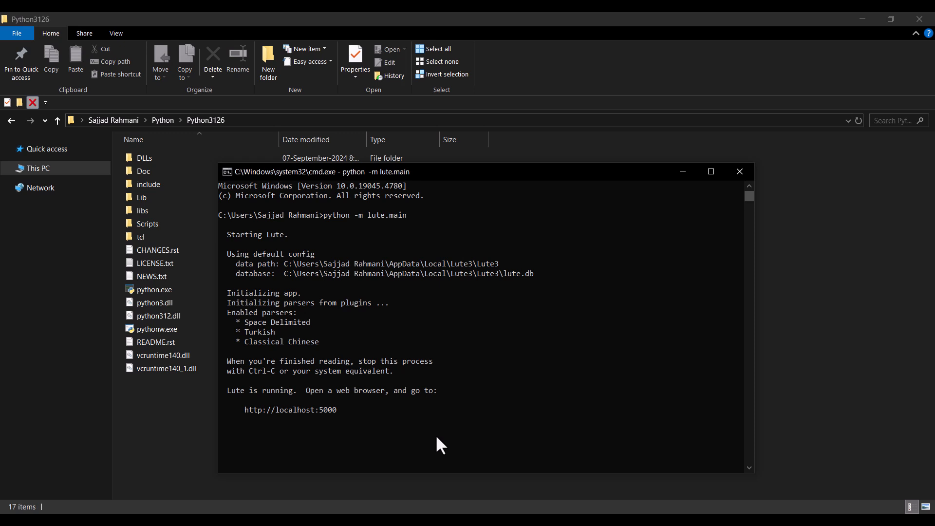
pyautogui.click(482, 520)
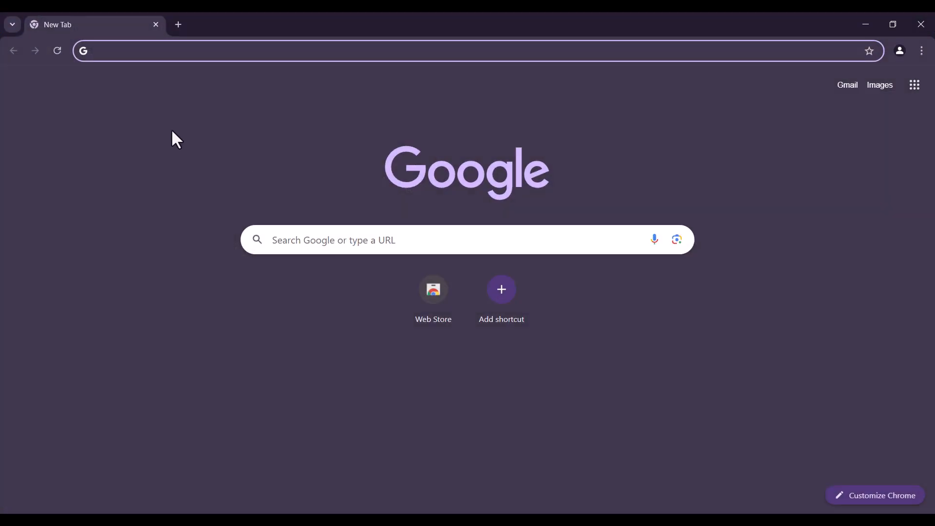
pyautogui.write('http://localhost:5000/')
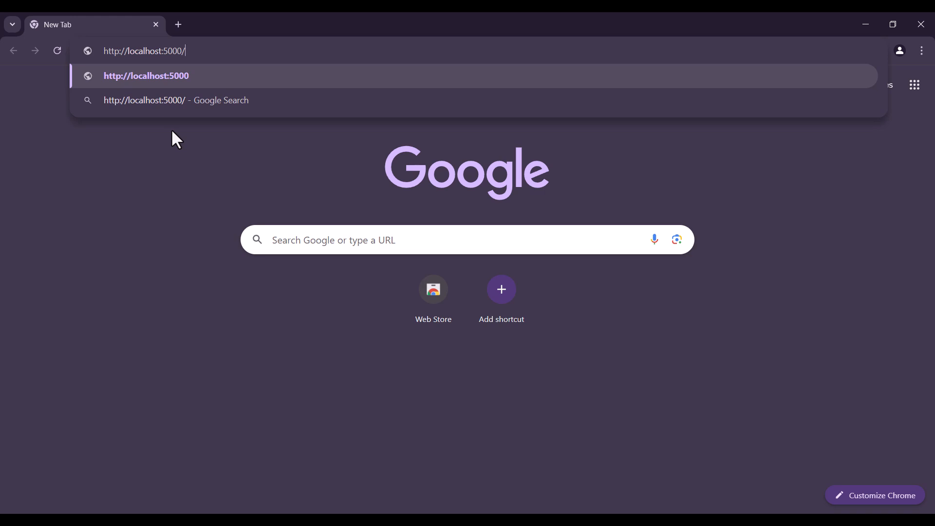
pyautogui.press('Return')
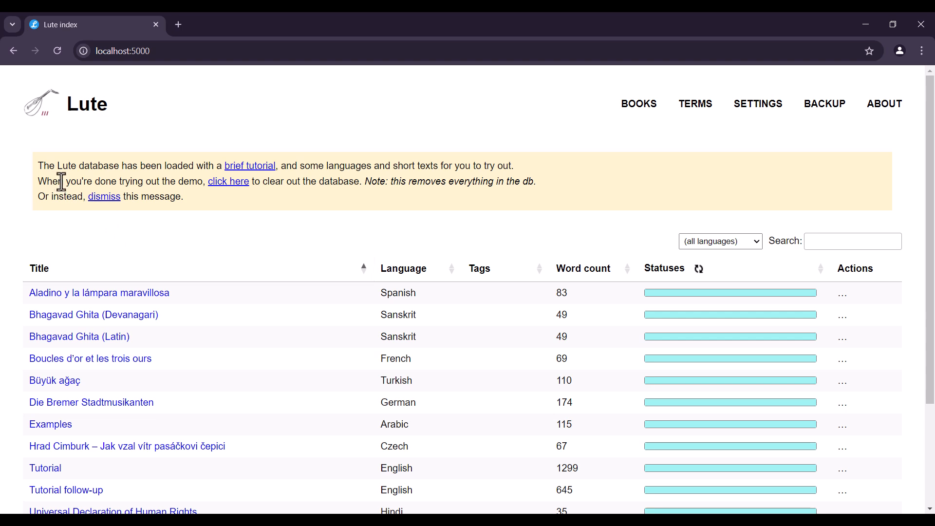
# Clear out Lute's demo database and return to the home page
pyautogui.click(221, 182)
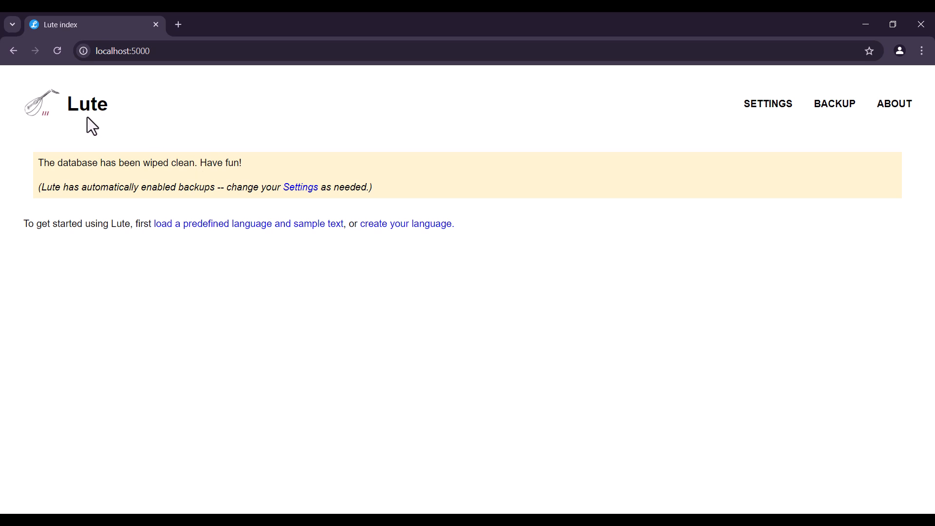
pyautogui.click(41, 103)
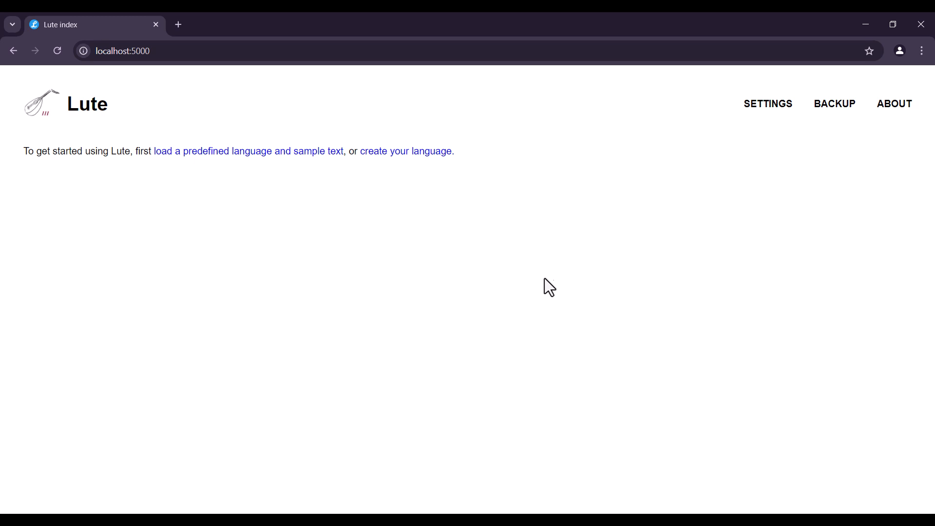
# Set Lute's appearance theme to Dark slate in the settings and save
pyautogui.moveTo(763, 110)
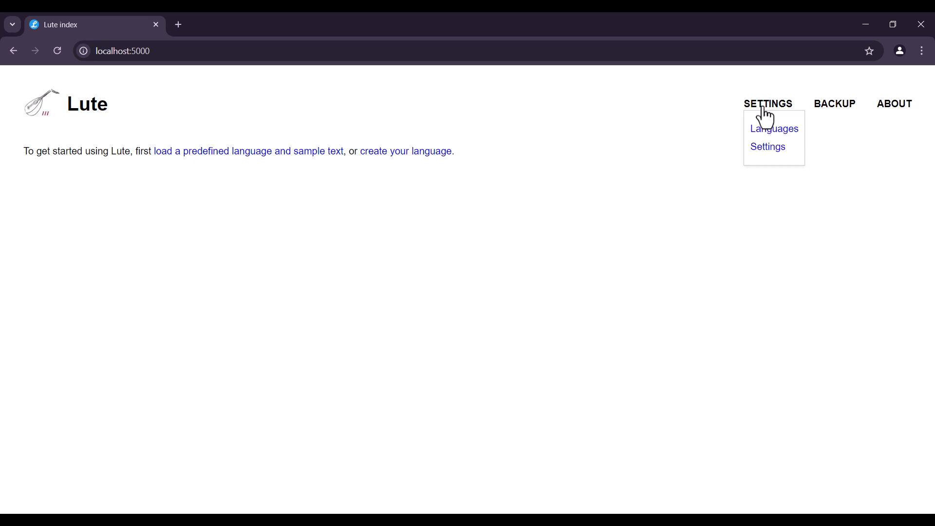
pyautogui.click(769, 153)
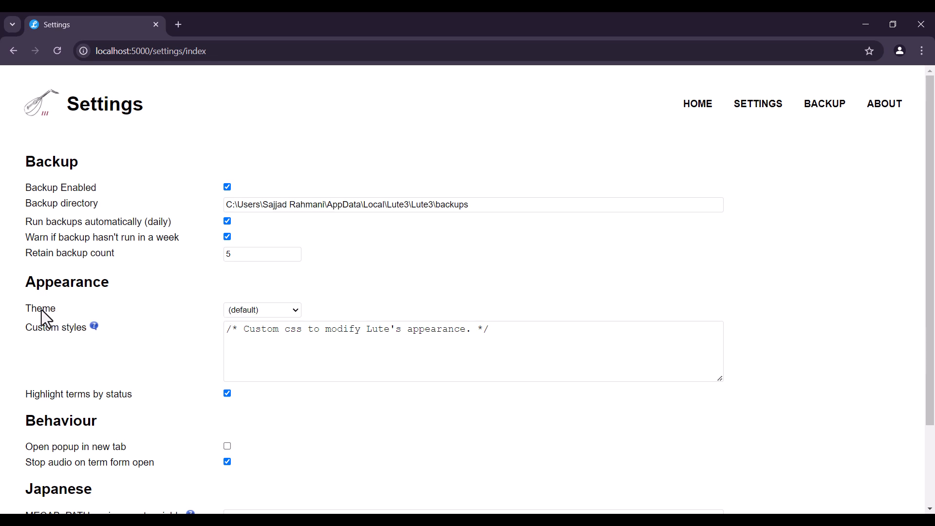
pyautogui.click(242, 312)
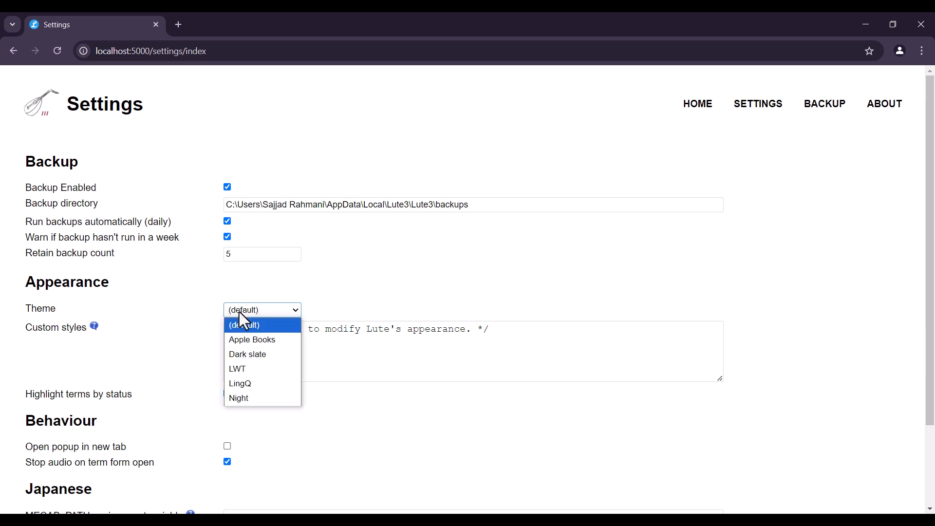
pyautogui.click(256, 355)
pyautogui.scroll(-2, 195, 338)
pyautogui.click(35, 507)
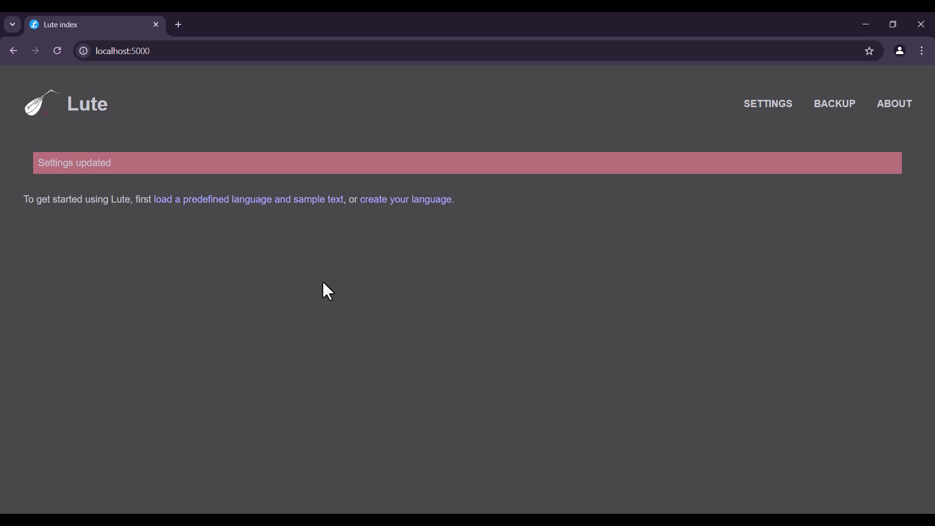
# Switch to the LL folder in File Explorer and look at the custom dark theme CSS file
pyautogui.click(228, 519)
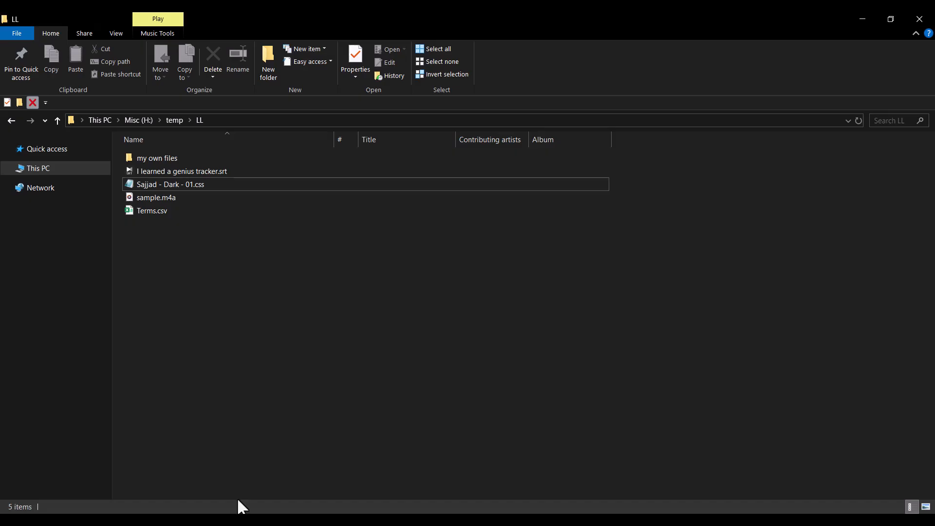
pyautogui.click(164, 186)
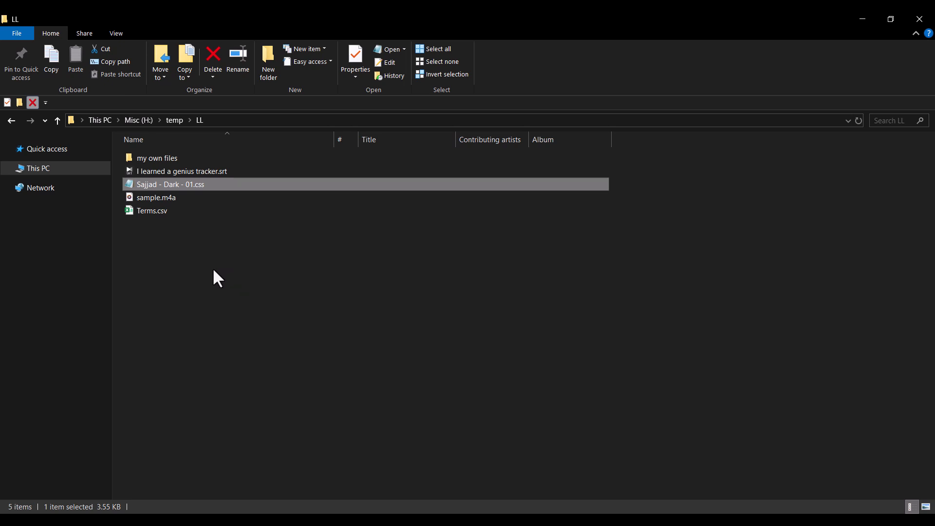
pyautogui.click(184, 196)
pyautogui.click(181, 185)
pyautogui.click(544, 269)
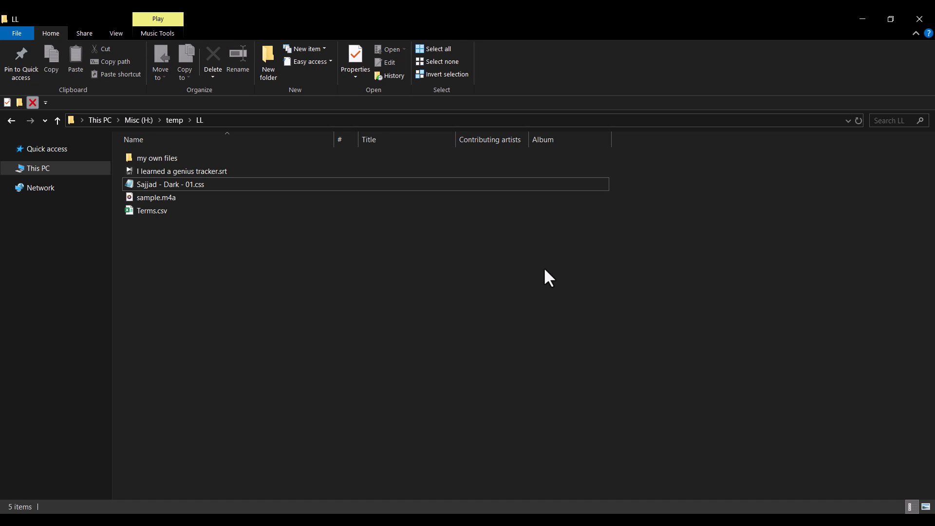
pyautogui.hotkey('ctrl', 'Up')
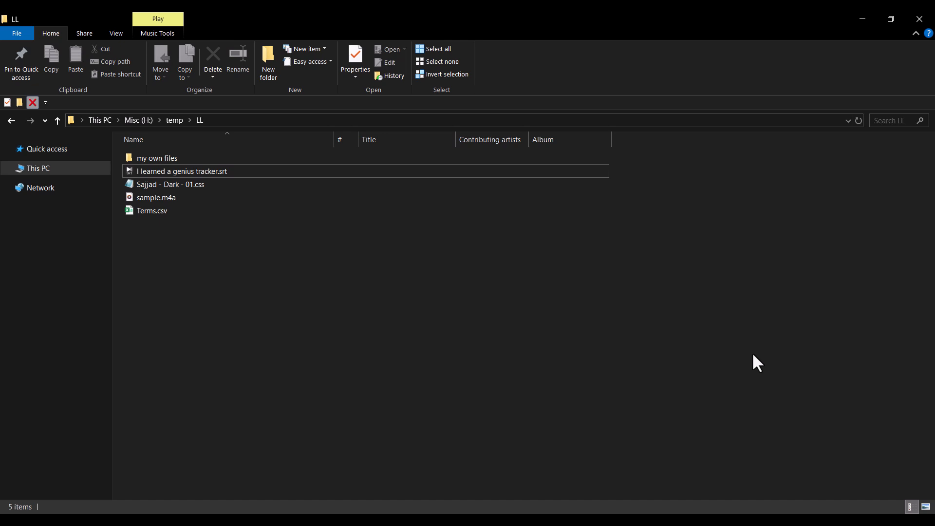
# Launch IDLE (Python 3.12 64-bit) and run "import lute" in its shell
pyautogui.press('super')
pyautogui.write('idle')
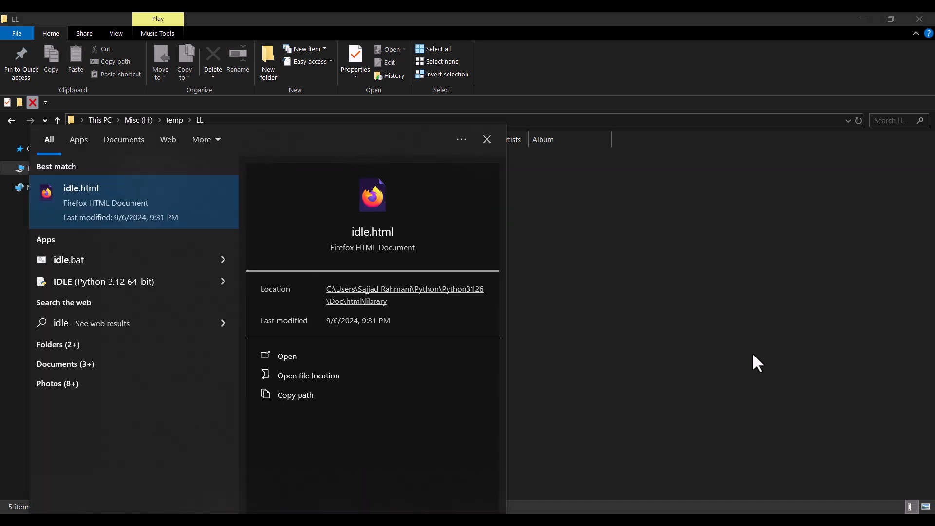
pyautogui.click(68, 282)
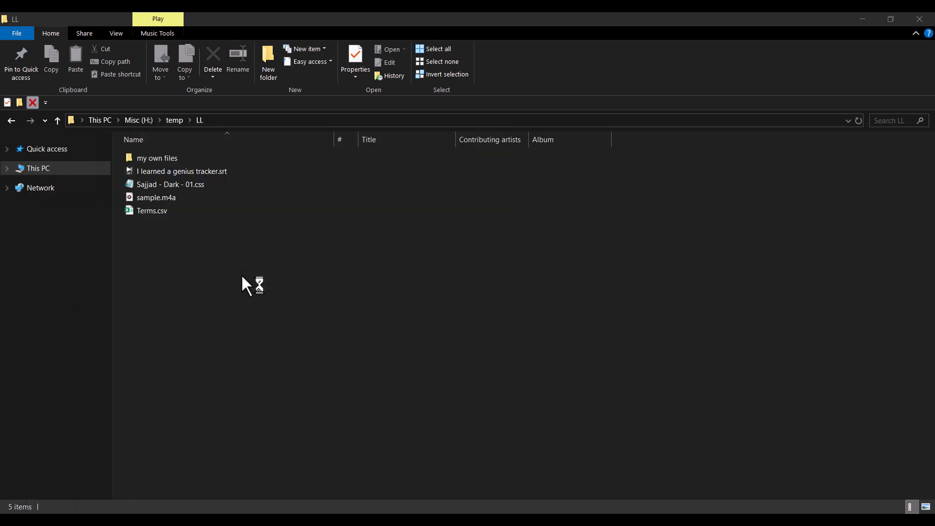
pyautogui.write('imp')
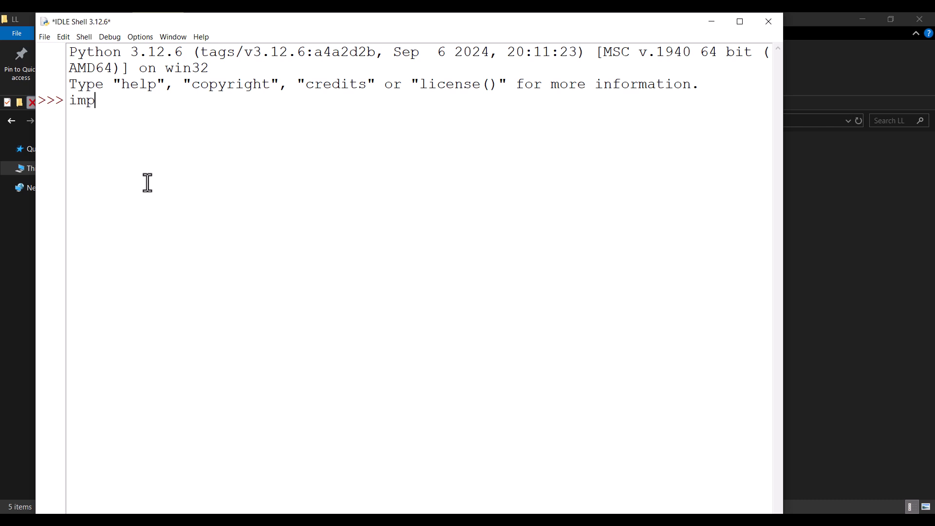
pyautogui.write('ort lute')
pyautogui.press('Return')
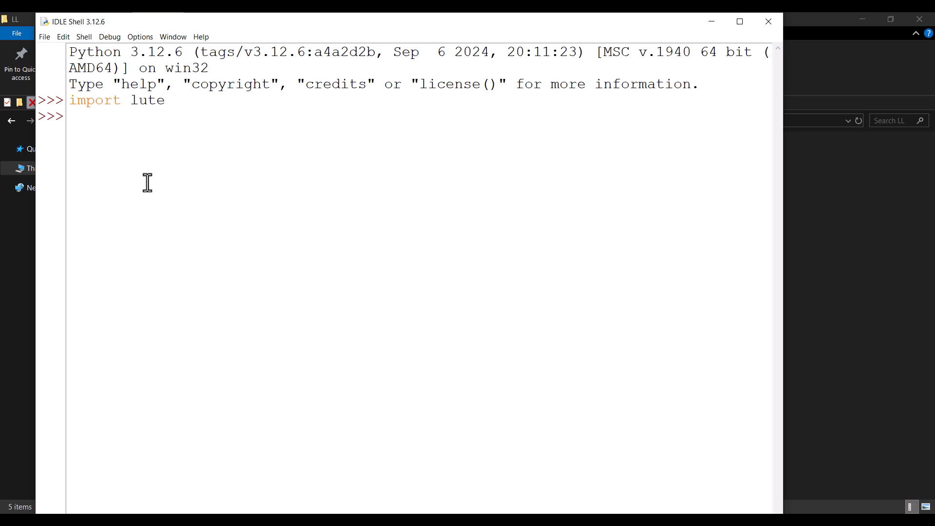
# Print the Lute package's location with "print(lute.__file__)"
pyautogui.write('print()')
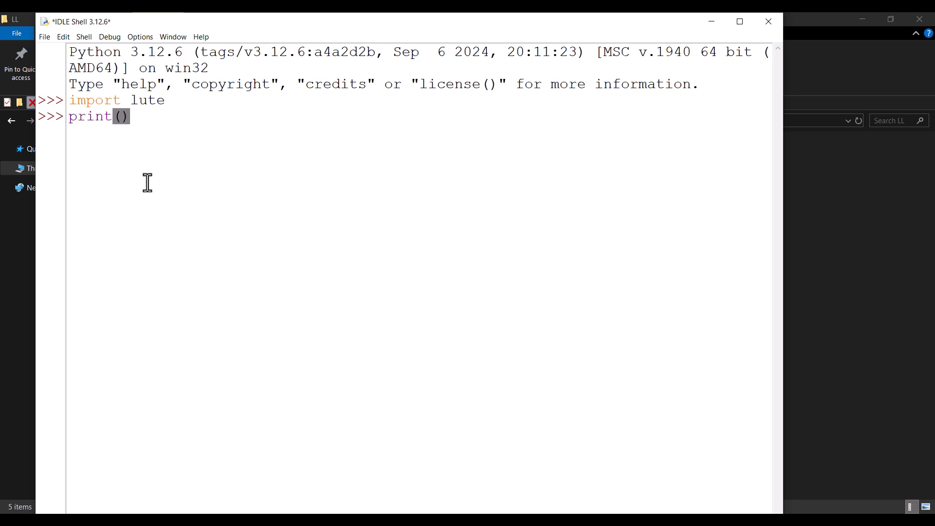
pyautogui.press('Left')
pyautogui.write('lute.__file_')
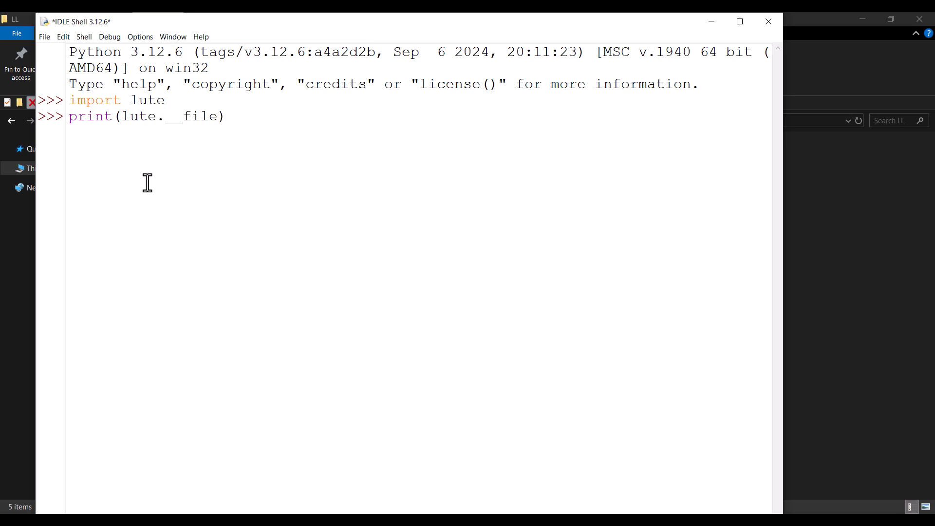
pyautogui.write('_')
pyautogui.press('Right')
pyautogui.press('Return')
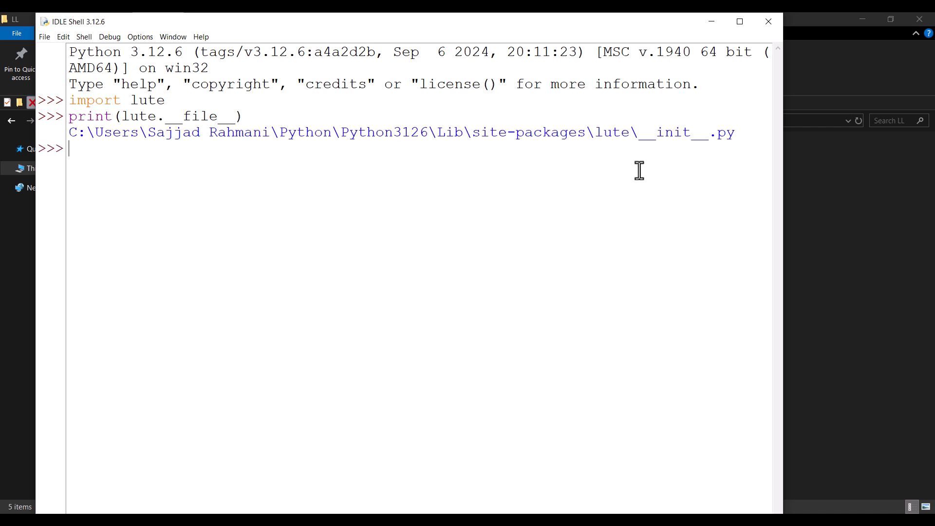
# Copy the lute folder path from the printed output, without the __init__.py file name, and close IDLE
pyautogui.moveTo(635, 129); pyautogui.dragTo(71, 138)
pyautogui.hotkey('ctrl', 'c')
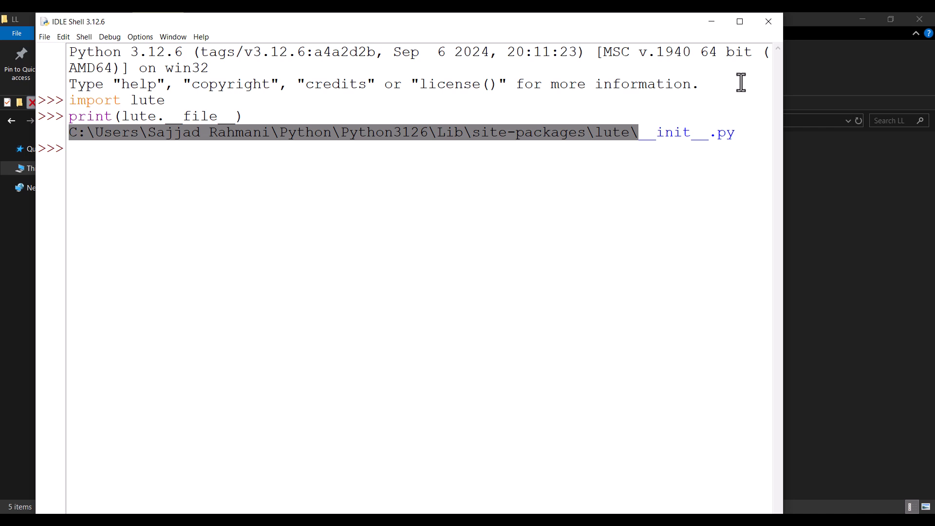
pyautogui.click(769, 21)
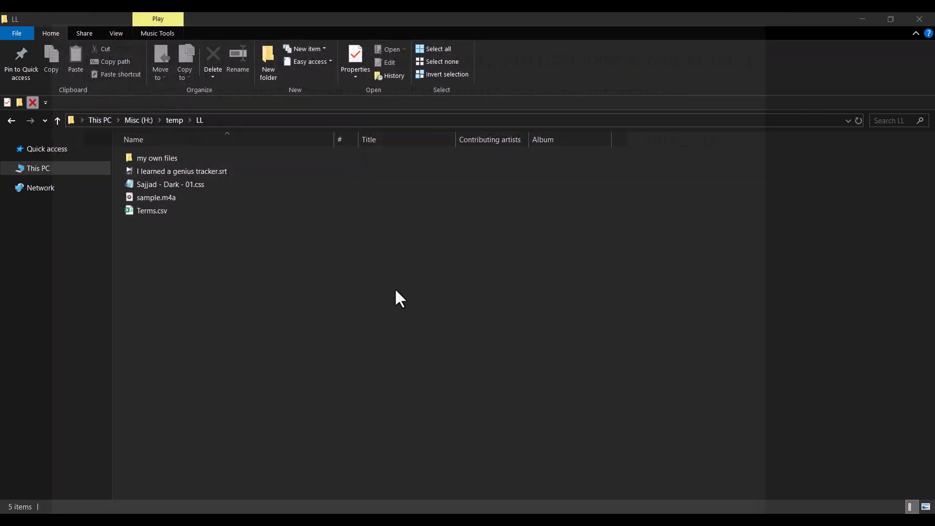
# Go to the copied lute package path in File Explorer and open its themes\css folder
pyautogui.click(326, 117)
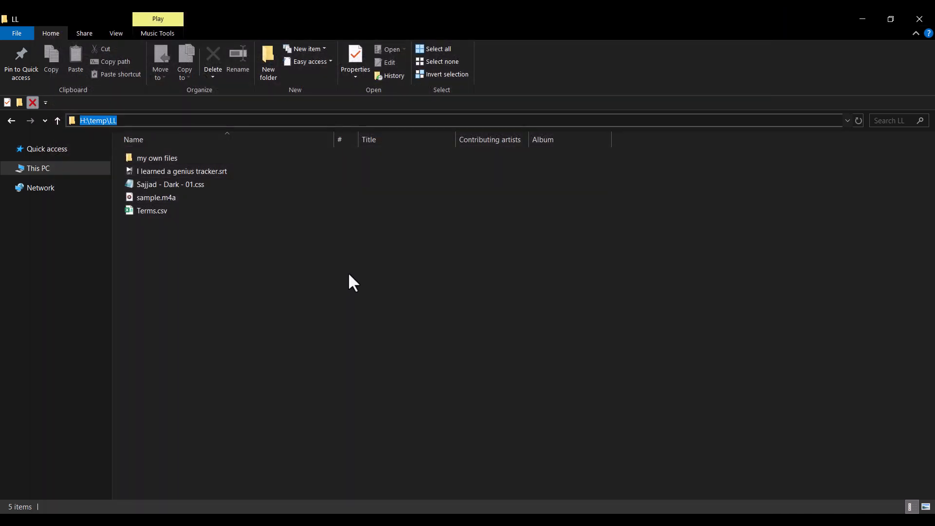
pyautogui.hotkey('ctrl', 'v')
pyautogui.press('Return')
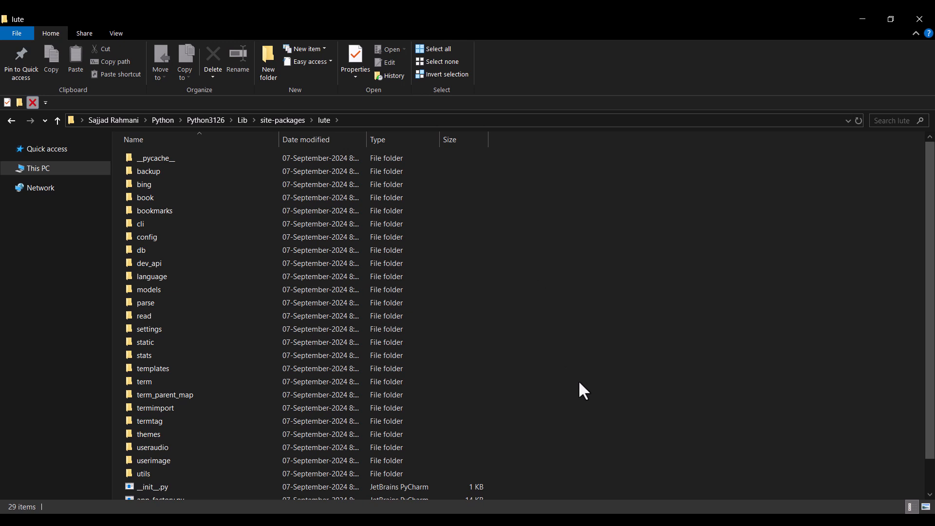
pyautogui.doubleClick(161, 437)
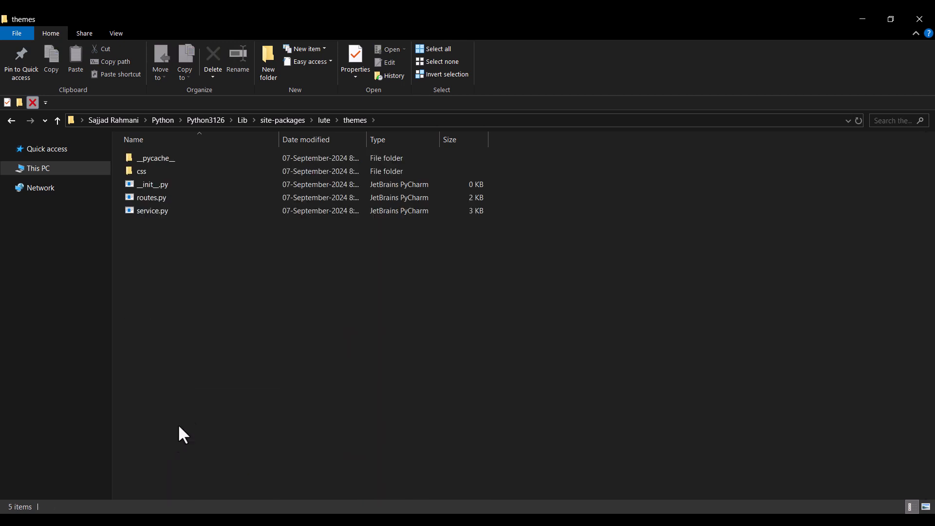
pyautogui.doubleClick(145, 174)
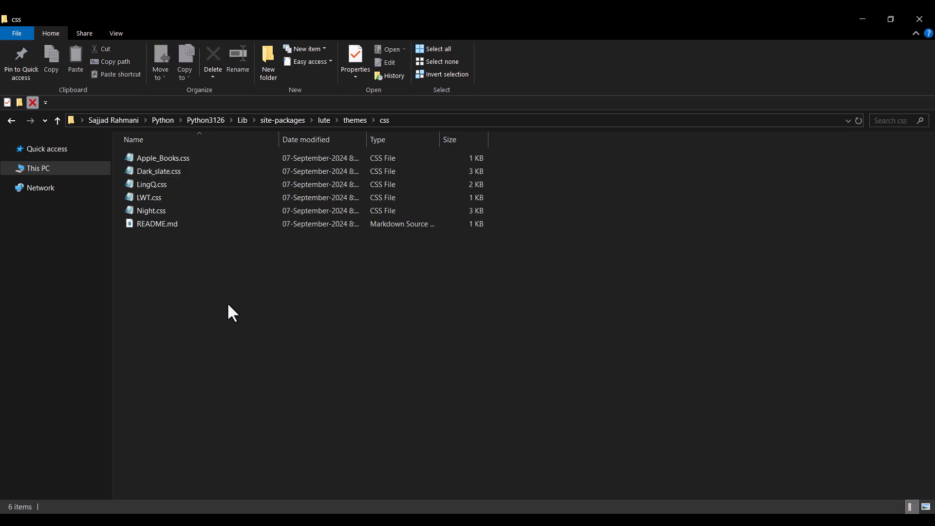
# Copy the custom dark theme CSS file from the LL folder into the themes\css folder, and switch back to Lute in Chrome
pyautogui.moveTo(934, 115); pyautogui.dragTo(548, 79)
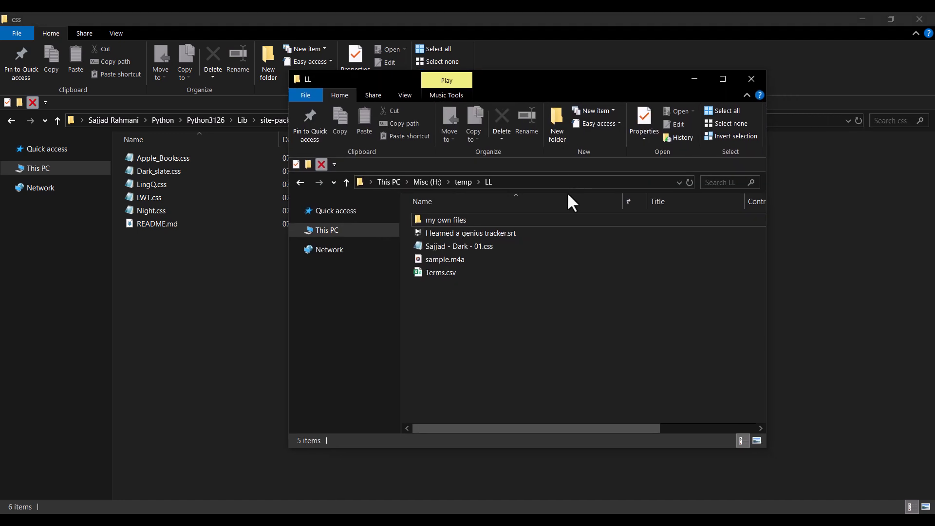
pyautogui.click(475, 249)
pyautogui.click(176, 320)
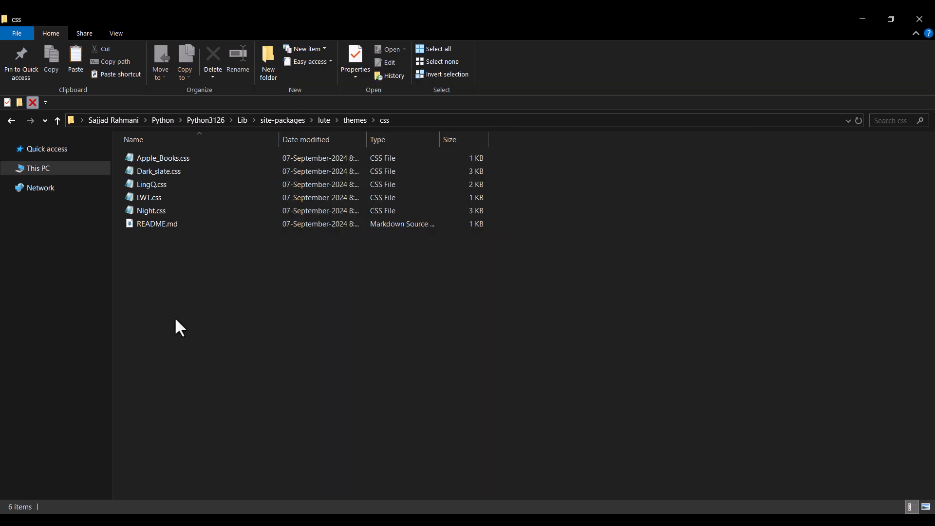
pyautogui.hotkey('ctrl', 'v')
pyautogui.click(244, 303)
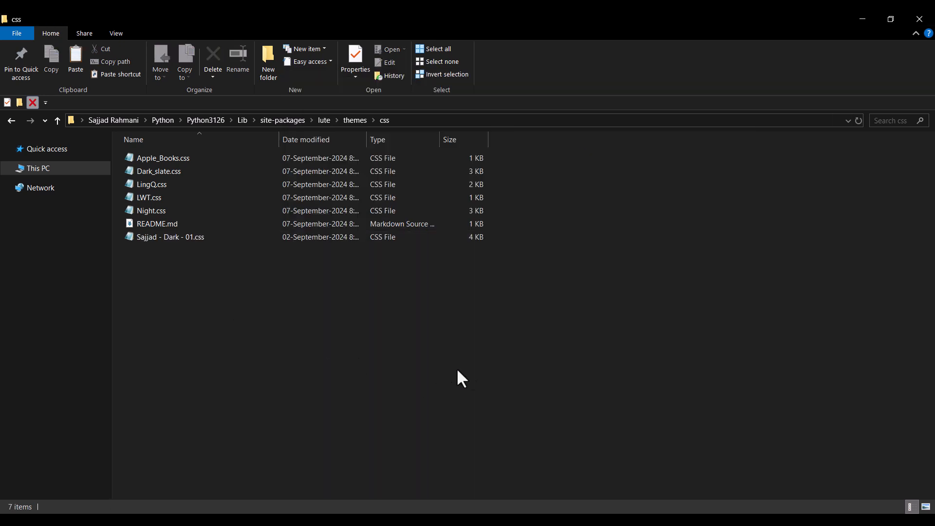
pyautogui.hotkey('alt', 'Tab')
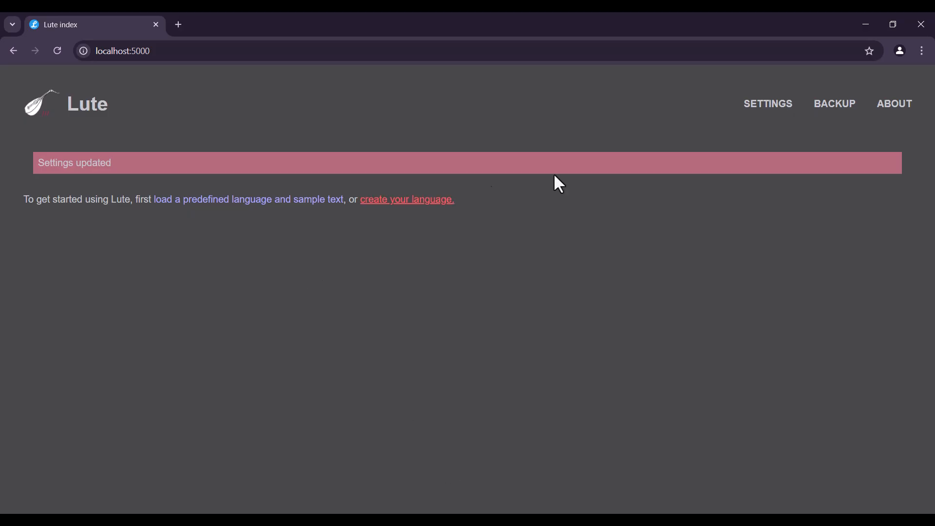
# Set Lute's appearance theme to the newly added custom "Dark - 01" theme and save the settings
pyautogui.moveTo(771, 109)
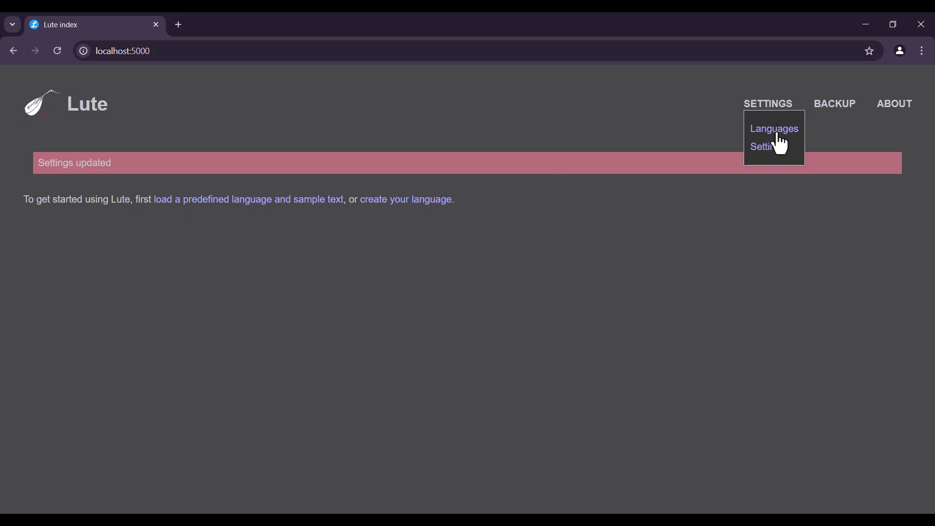
pyautogui.click(771, 155)
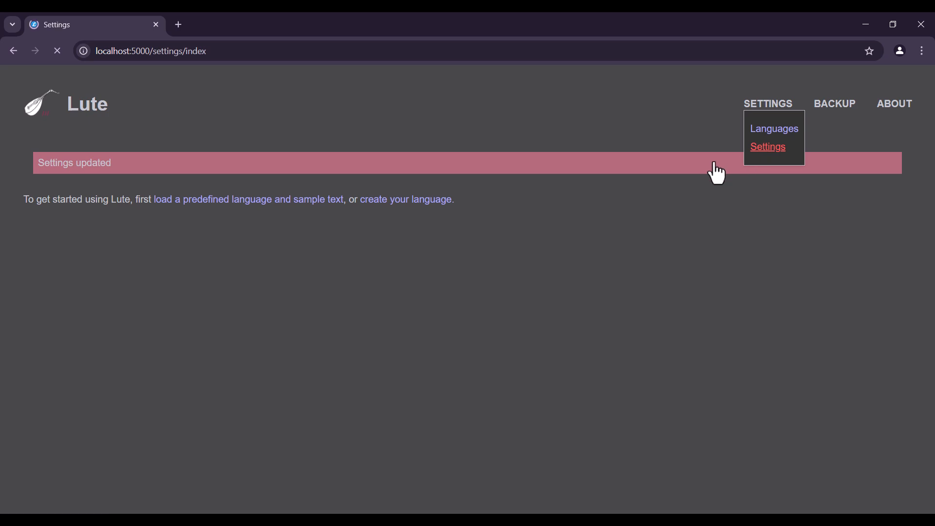
pyautogui.scroll(-3, 201, 145)
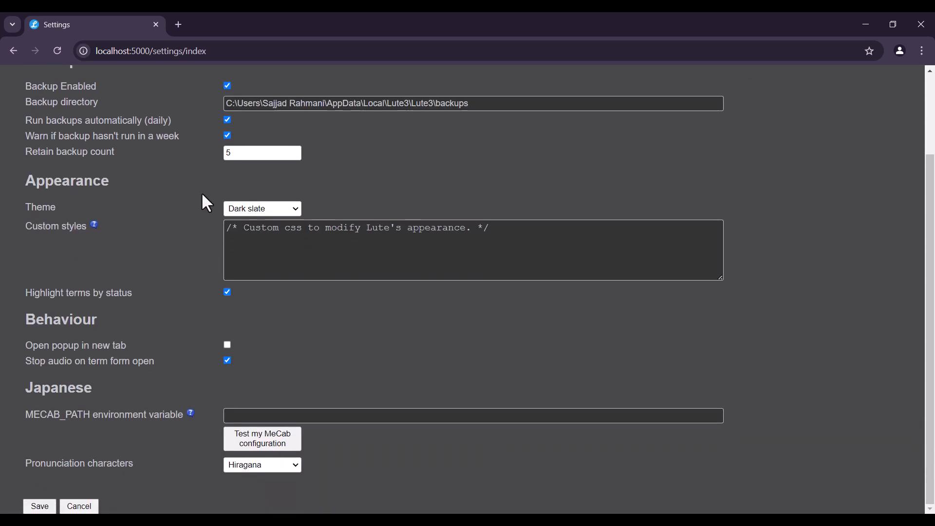
pyautogui.click(237, 209)
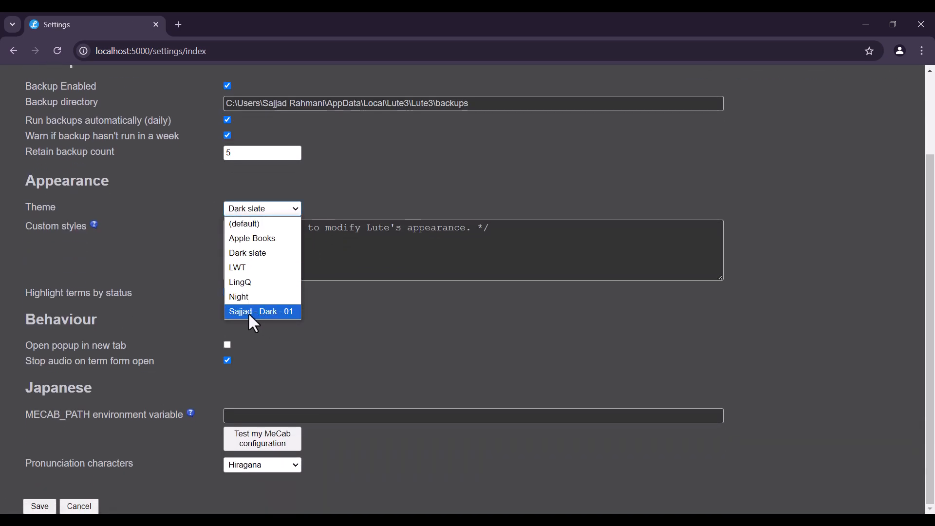
pyautogui.click(201, 253)
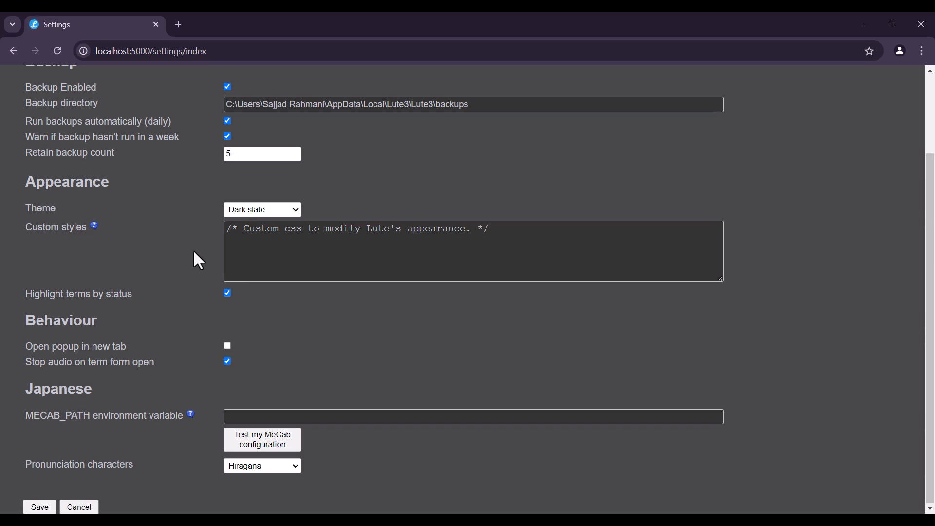
pyautogui.click(249, 211)
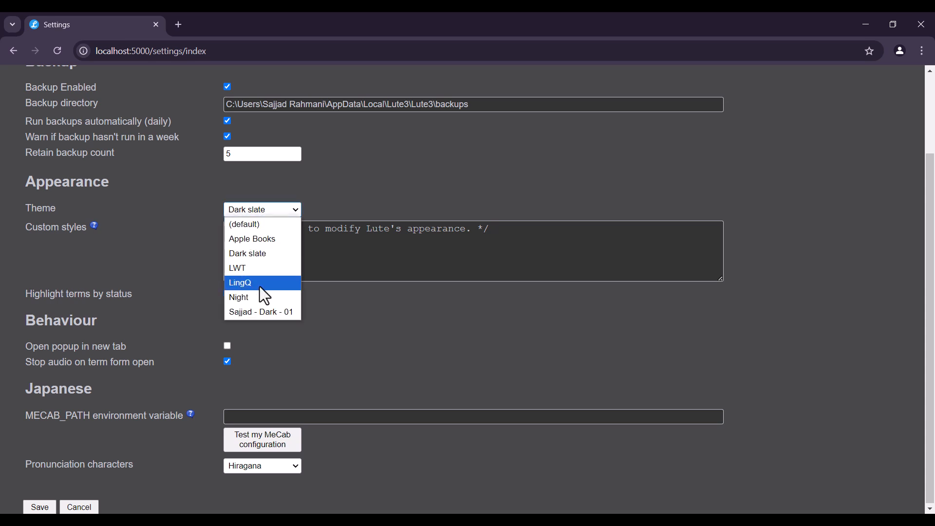
pyautogui.click(263, 312)
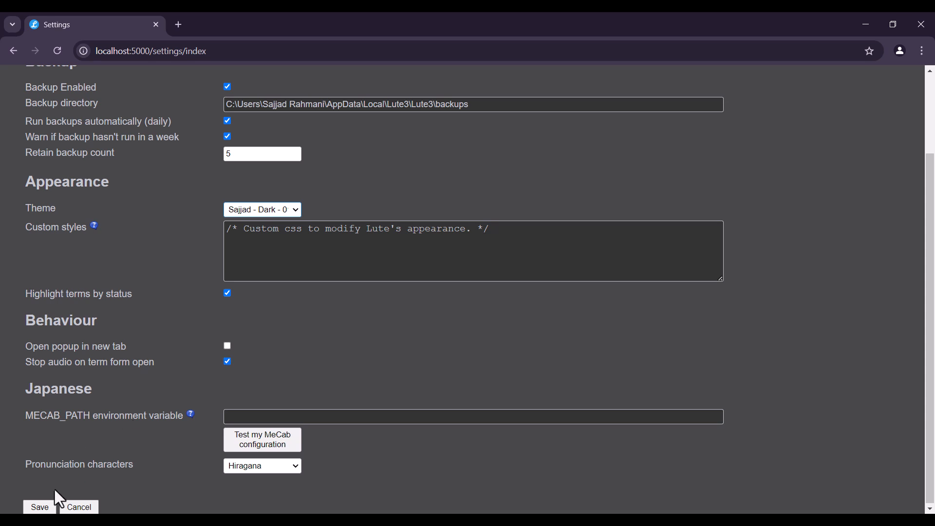
pyautogui.click(43, 508)
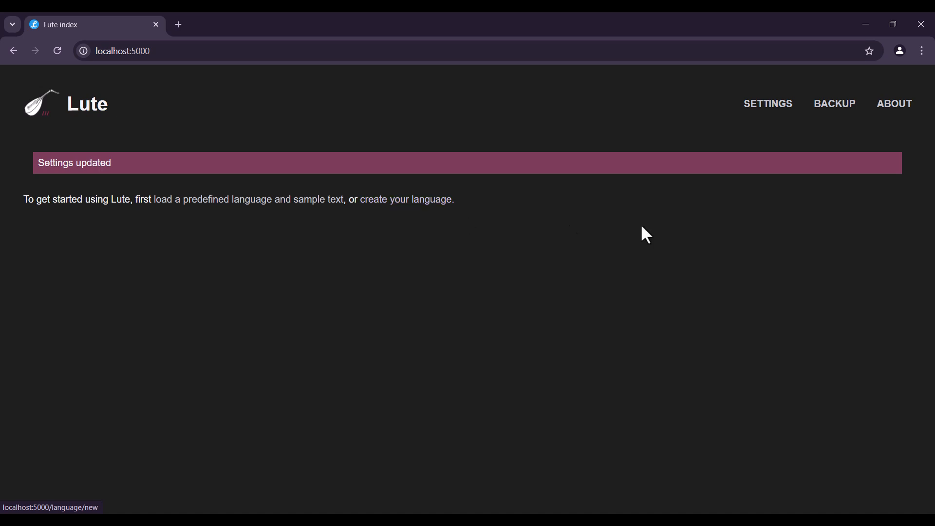
# Start a new language in Lute with English as the predefined choice and name it "Eng"
pyautogui.moveTo(762, 118)
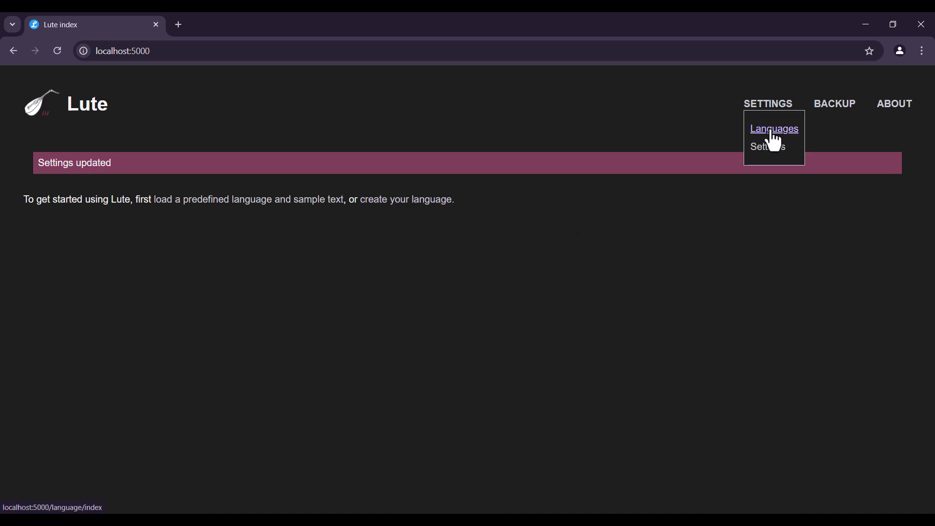
pyautogui.click(774, 133)
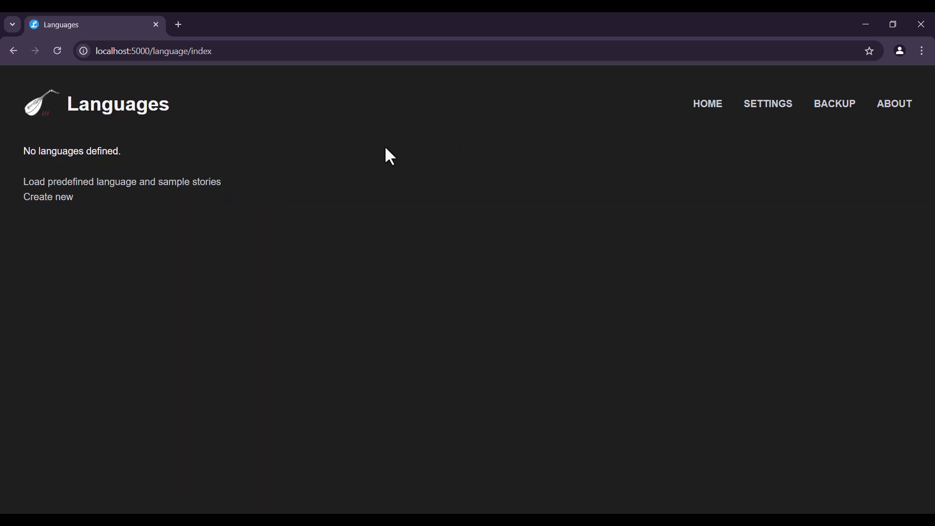
pyautogui.click(52, 202)
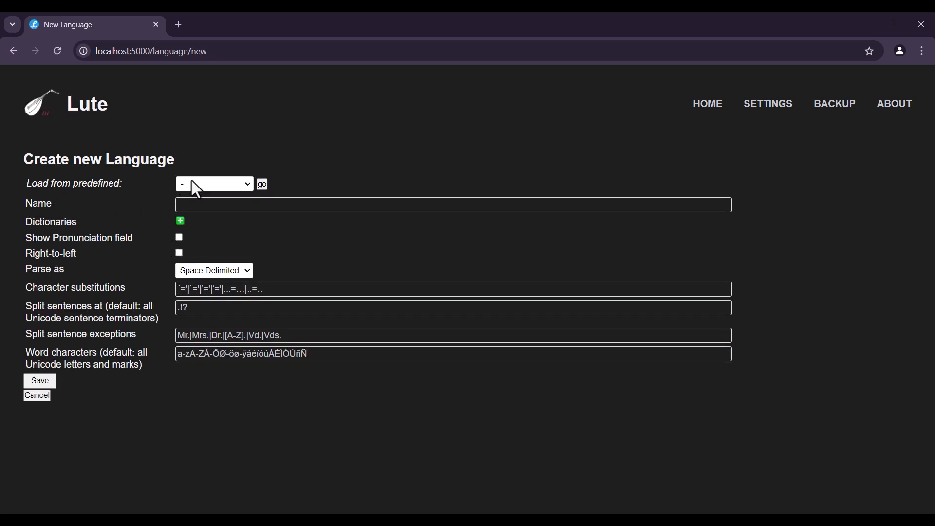
pyautogui.click(204, 181)
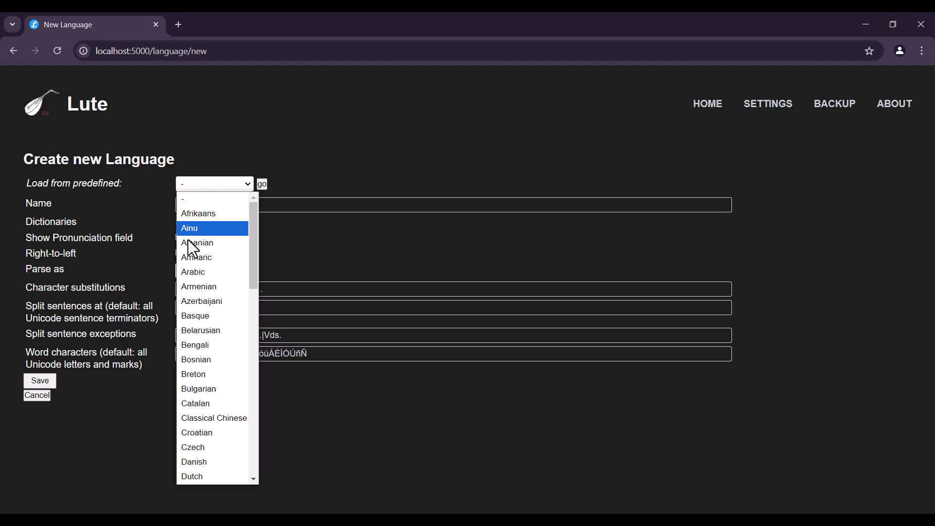
pyautogui.scroll(-3, 210, 363)
pyautogui.click(207, 367)
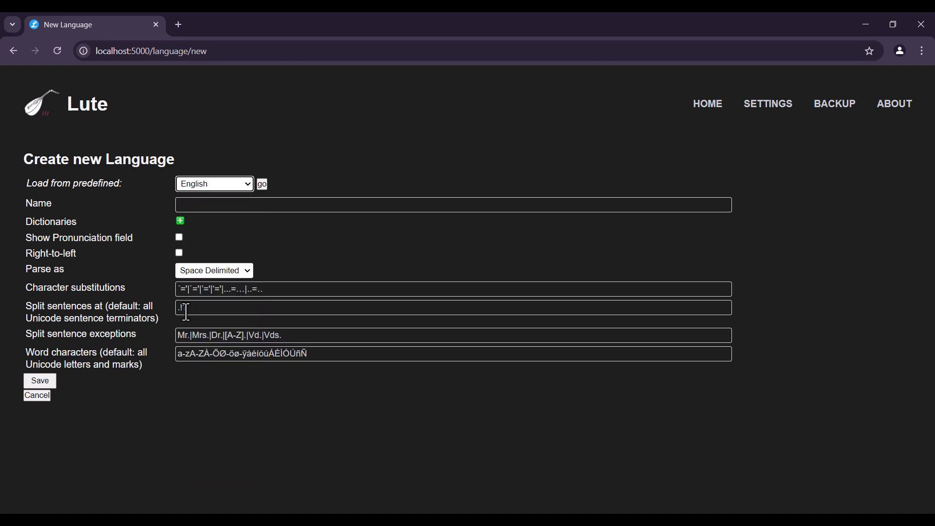
pyautogui.click(146, 217)
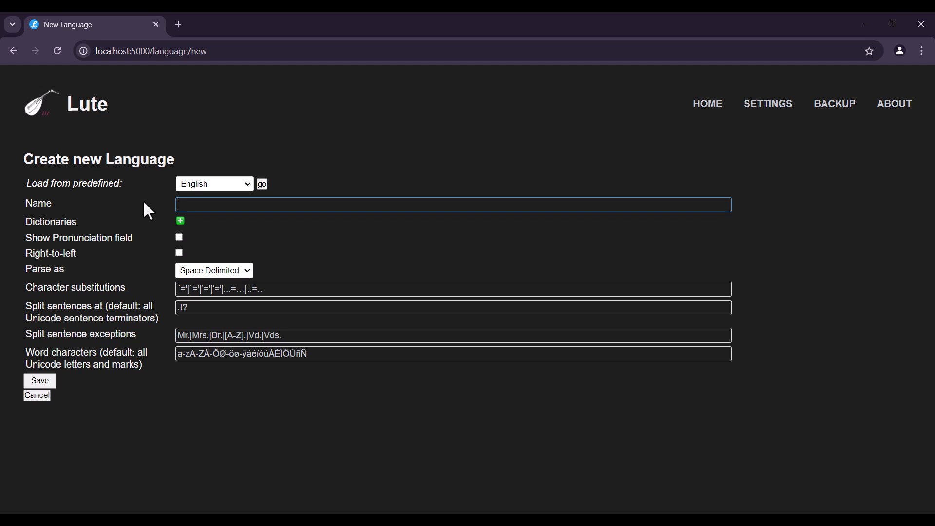
pyautogui.write('Eng')
pyautogui.write('()Saji')
pyautogui.press('BackSpace')
pyautogui.write('jad')
pyautogui.hotkey('shift', 'Left')
pyautogui.hotkey('shift', 'Left')
pyautogui.hotkey('shift', 'Left')
pyautogui.hotkey('shift', 'Left')
pyautogui.hotkey('shift', 'Left')
pyautogui.hotkey('shift', 'Left')
pyautogui.write('Mom')
pyautogui.press('End')
pyautogui.press('BackSpace')
pyautogui.press('BackSpace')
pyautogui.press('BackSpace')
pyautogui.press('BackSpace')
pyautogui.press('BackSpace')
pyautogui.press('BackSpace')
pyautogui.doubleClick(204, 205)
pyautogui.click(68, 205)
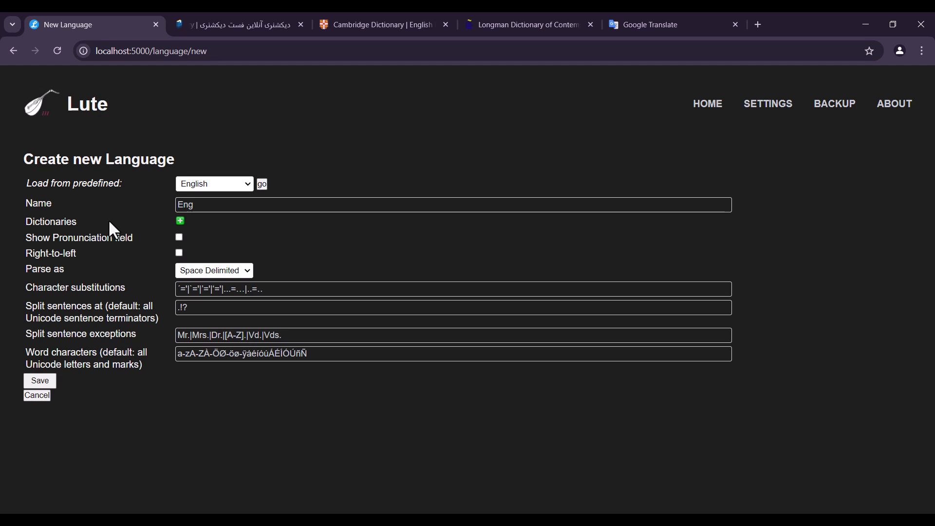
# Add an empty dictionary entry to the new language, and look up "test" in Fast Dictionary
pyautogui.click(180, 221)
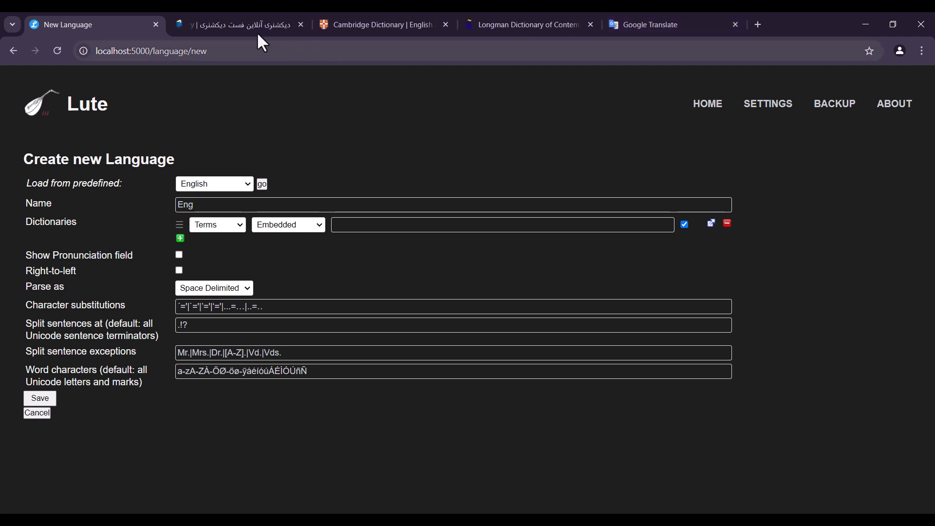
pyautogui.click(235, 24)
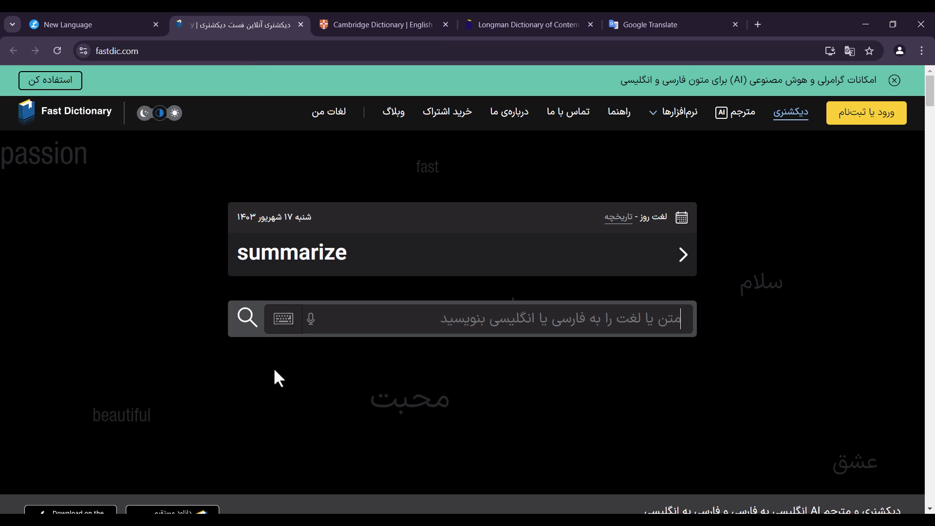
pyautogui.write('test')
pyautogui.press('Return')
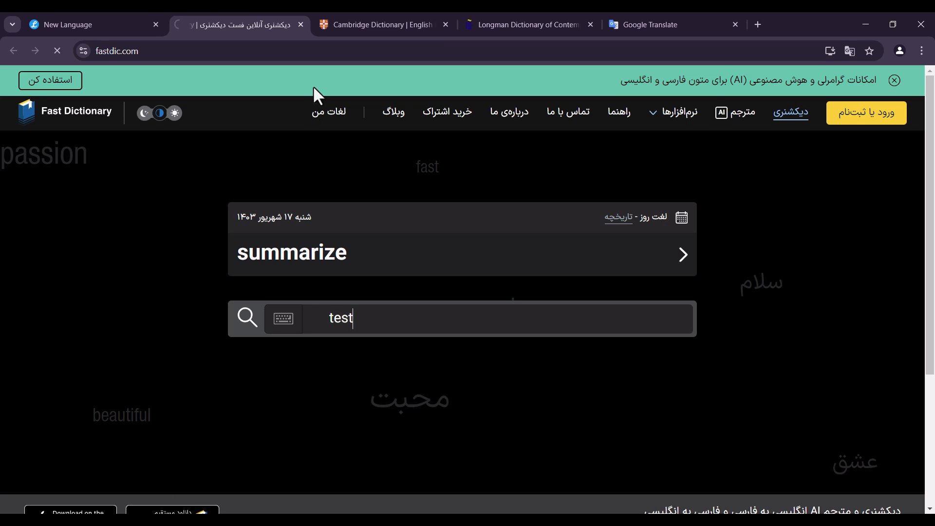
# Look up "test" in the Cambridge Dictionary
pyautogui.click(366, 22)
pyautogui.click(378, 165)
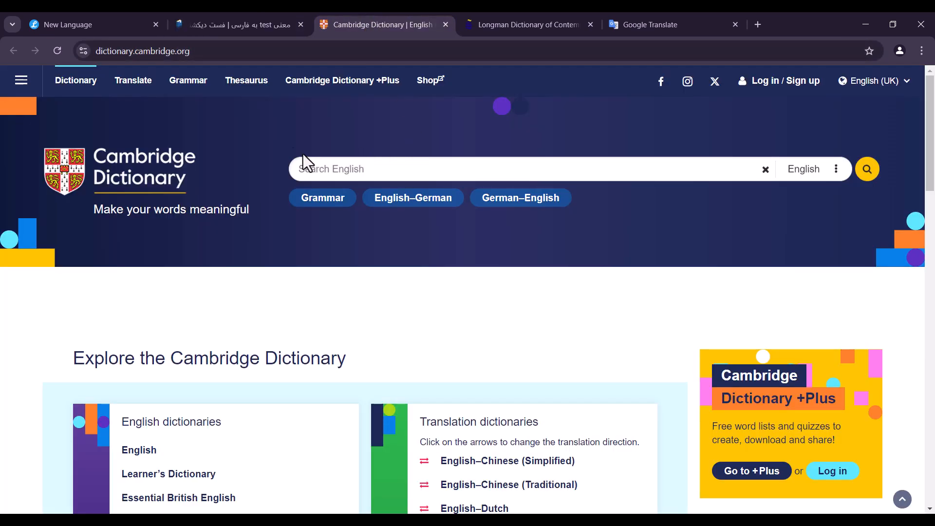
pyautogui.write('test')
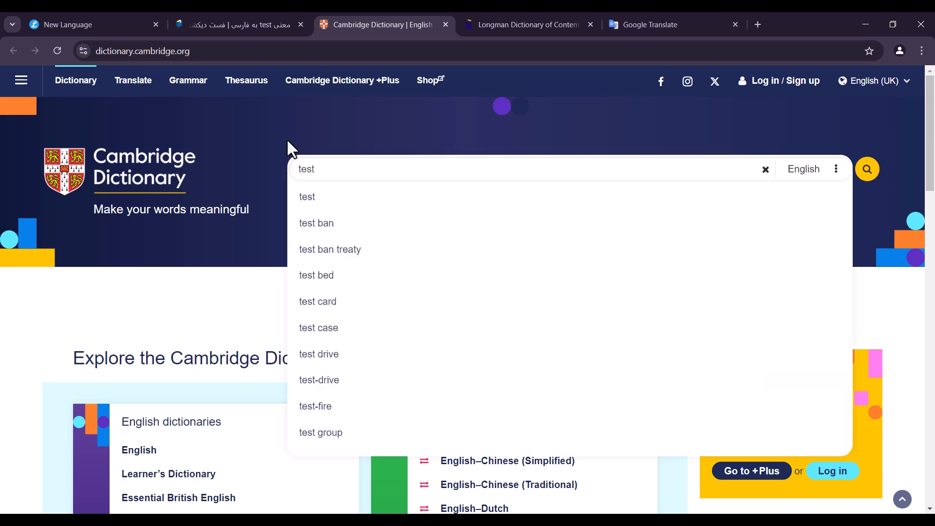
pyautogui.press('Return')
# Look up "test" in the Longman dictionary and enter it for English-to-Persian translation in Google Translate
pyautogui.click(509, 24)
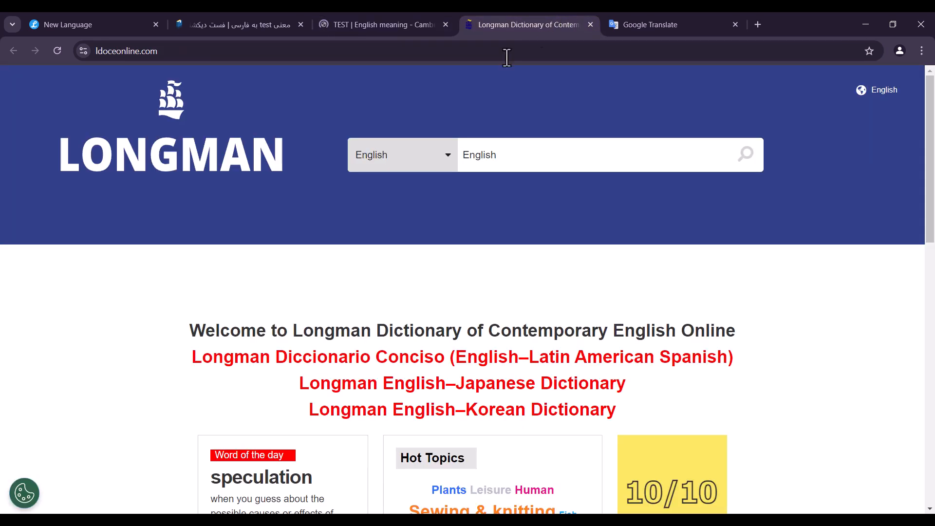
pyautogui.click(486, 156)
pyautogui.write('test')
pyautogui.press('Return')
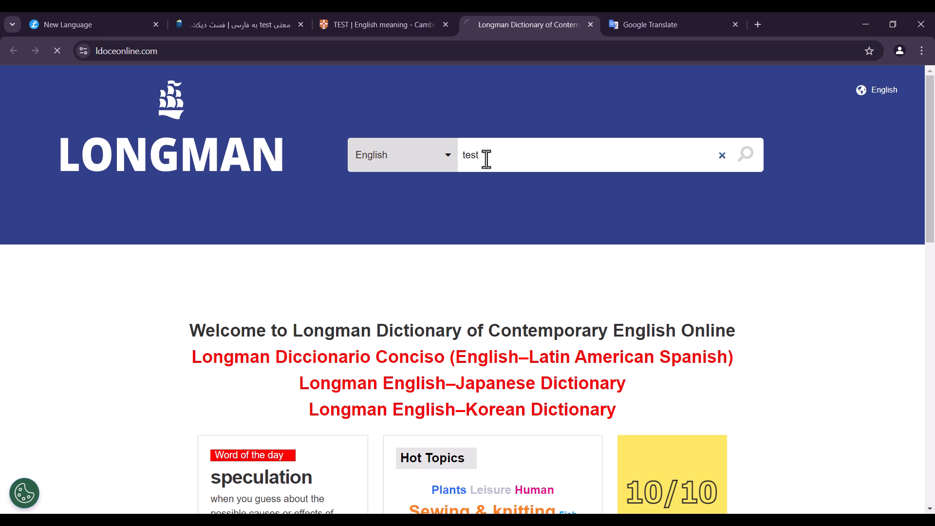
pyautogui.click(636, 20)
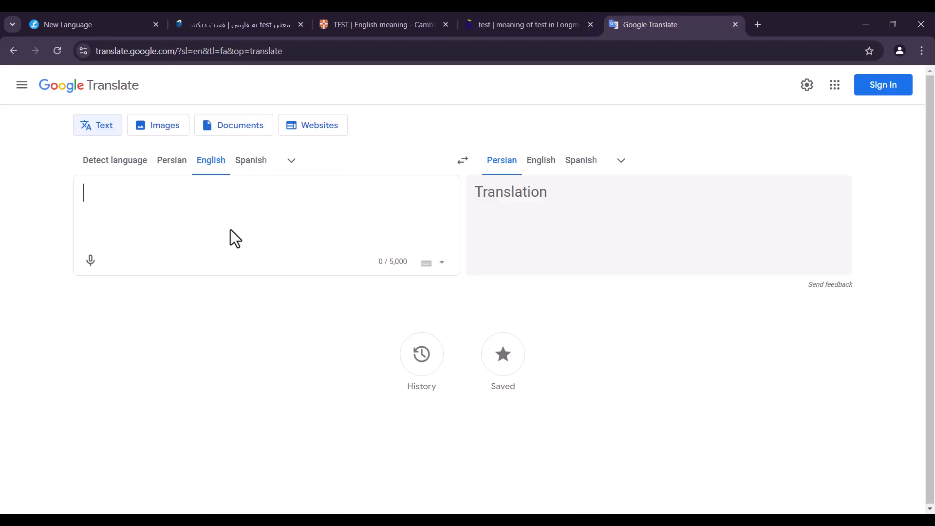
pyautogui.write('test')
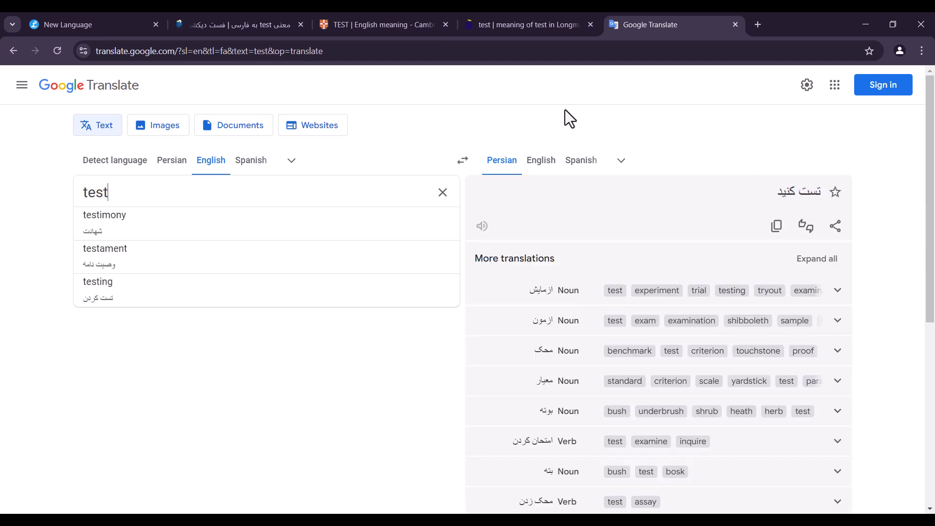
# Copy the URL of Fast Dictionary's "test" page into the empty dictionary entry of the new Lute language
pyautogui.click(241, 23)
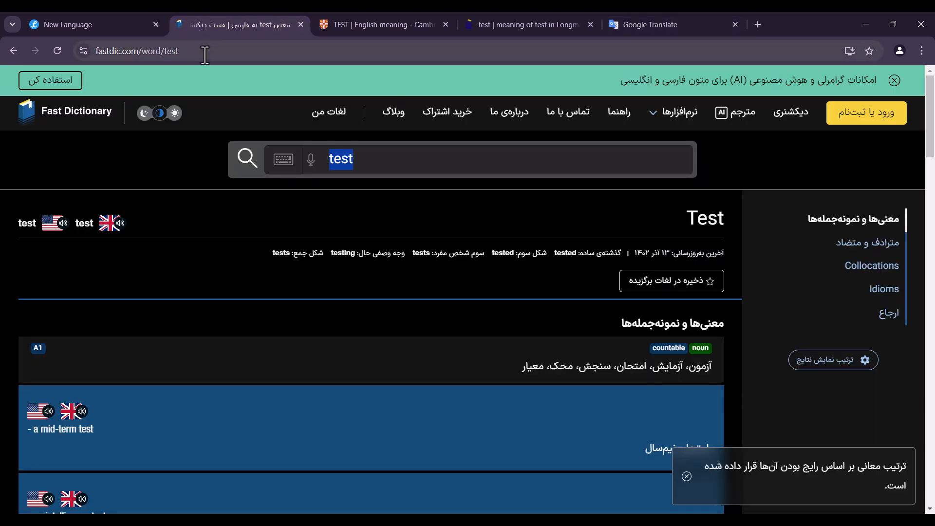
pyautogui.click(231, 51)
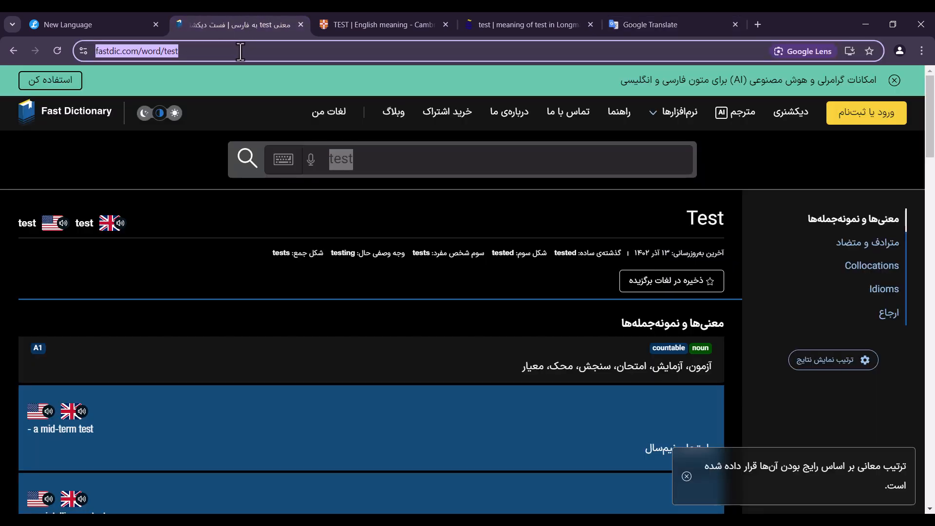
pyautogui.click(241, 51)
pyautogui.moveTo(240, 52); pyautogui.dragTo(85, 51)
pyautogui.hotkey('ctrl', 'c')
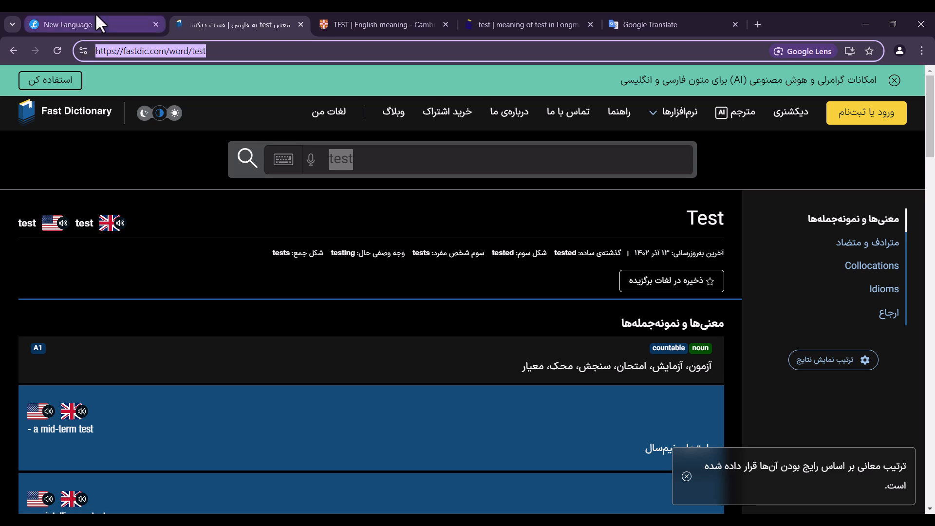
pyautogui.click(93, 23)
pyautogui.click(363, 227)
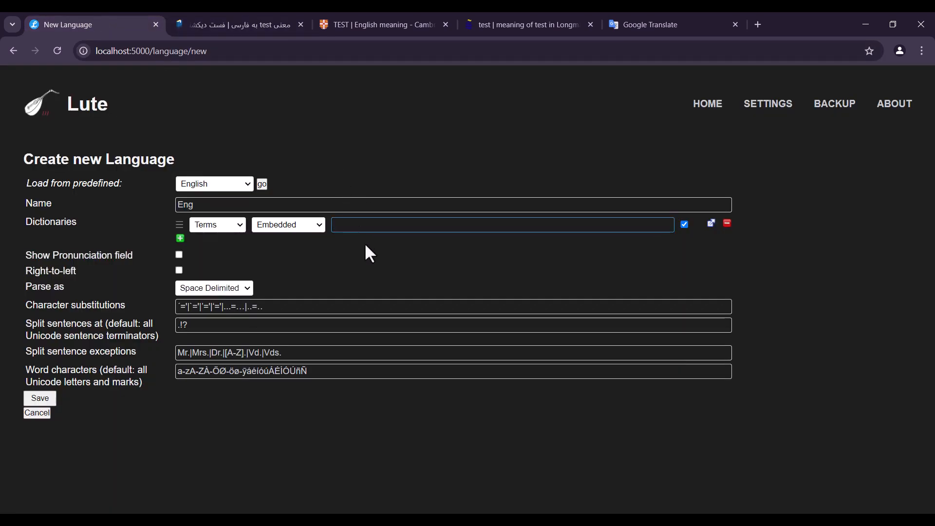
pyautogui.hotkey('ctrl', 'v')
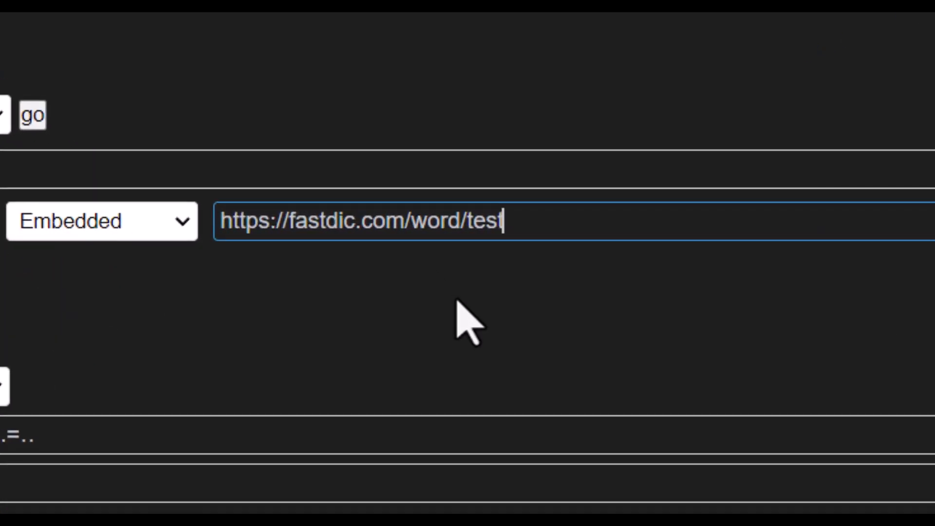
pyautogui.hotkey('shift', 'Left')
pyautogui.hotkey('shift', 'Left')
pyautogui.hotkey('shift', 'Left')
pyautogui.hotkey('shift', 'Left')
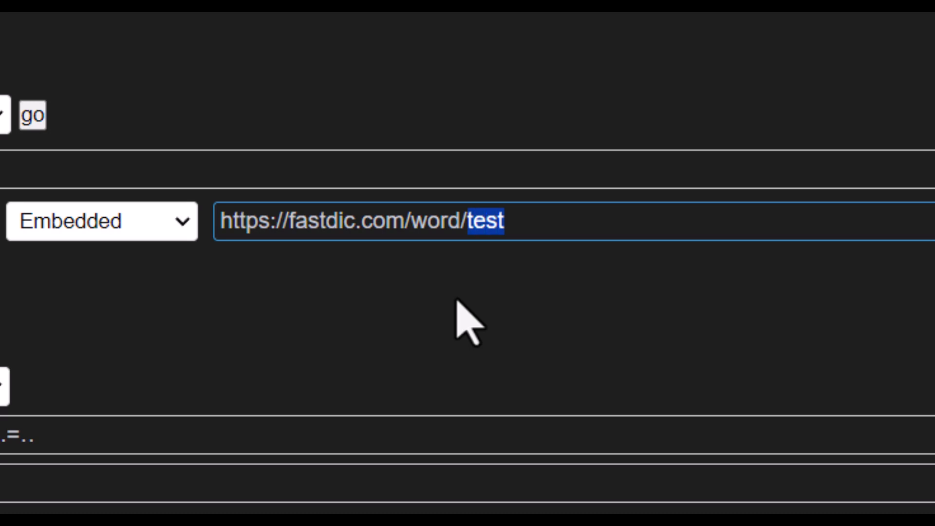
pyautogui.write('###')
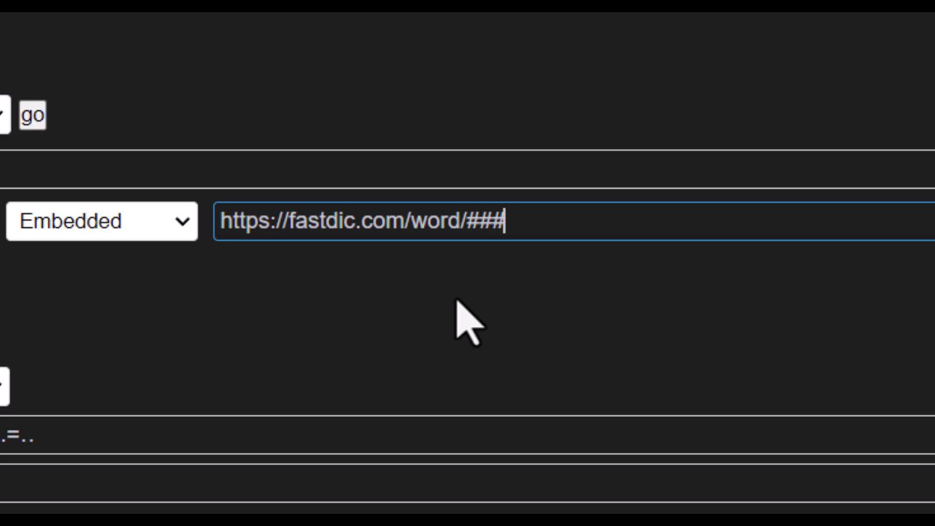
pyautogui.moveTo(499, 225); pyautogui.dragTo(465, 219)
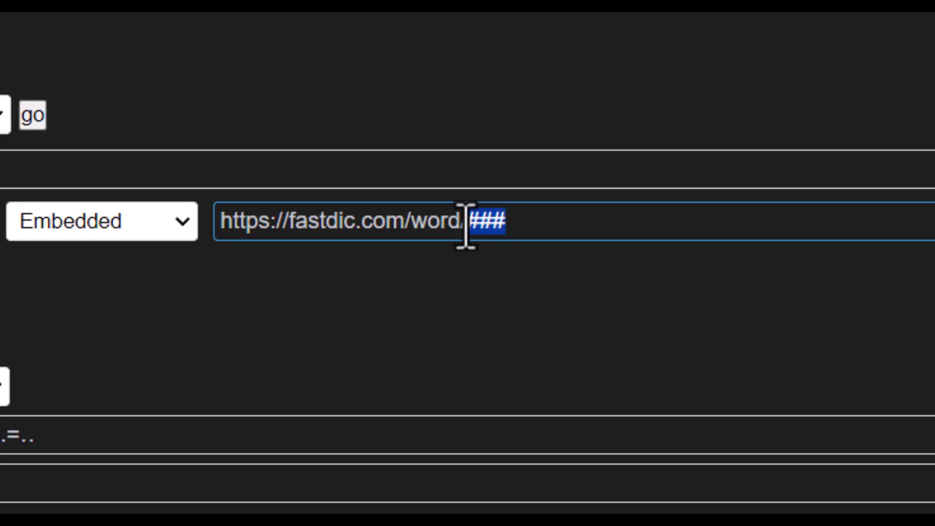
pyautogui.click(540, 215)
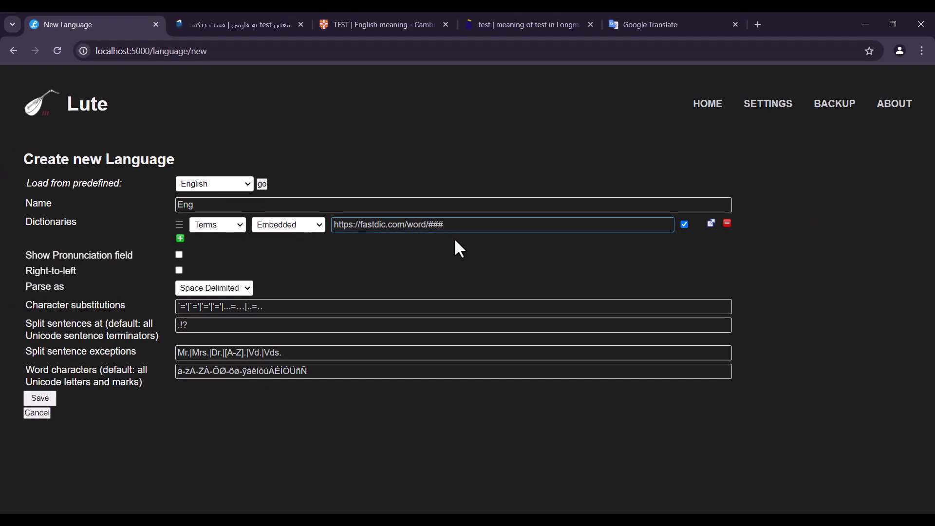
# Keep the Fast Dictionary entry set to Terms and check its display mode options
pyautogui.click(218, 225)
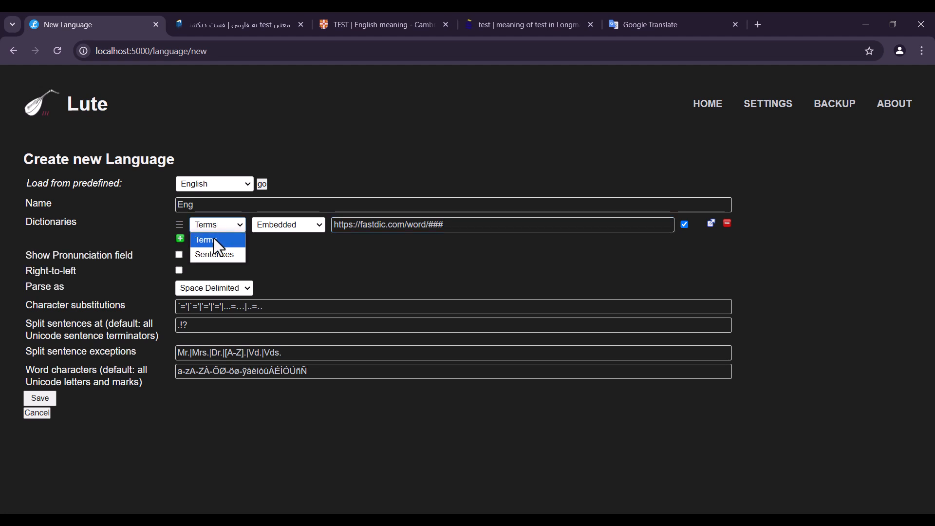
pyautogui.click(213, 238)
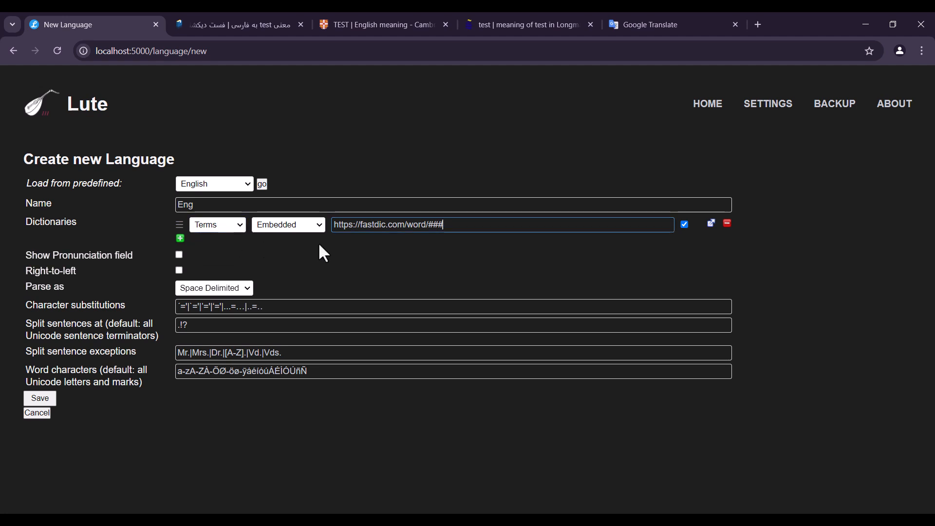
pyautogui.click(293, 225)
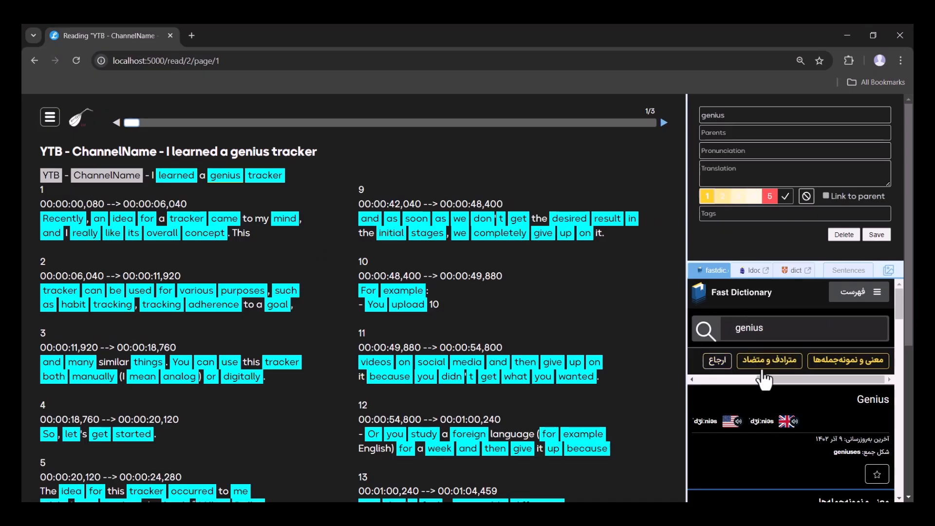
# Examine the embedded Fast Dictionary entry for "genius" on the book's reading page
pyautogui.scroll(-3, 775, 414)
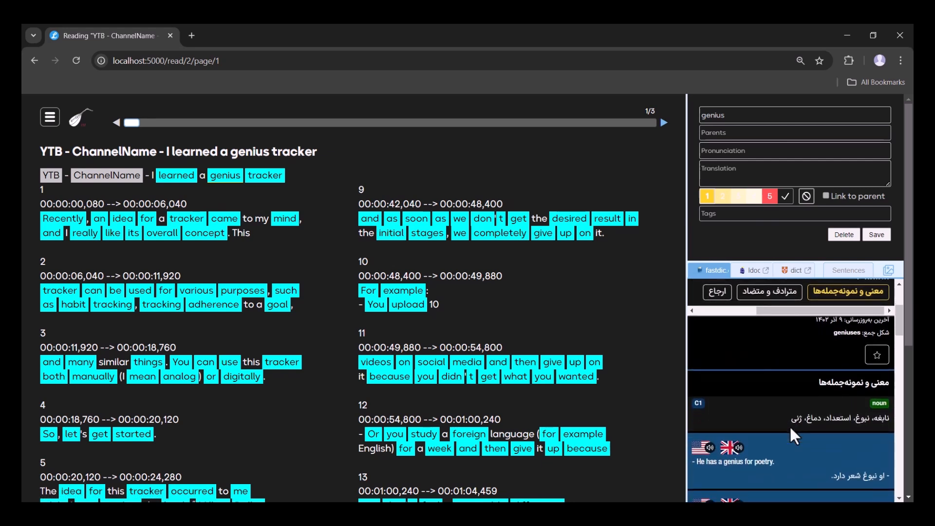
pyautogui.scroll(-4, 790, 425)
pyautogui.scroll(-5, 791, 426)
pyautogui.scroll(10, 791, 427)
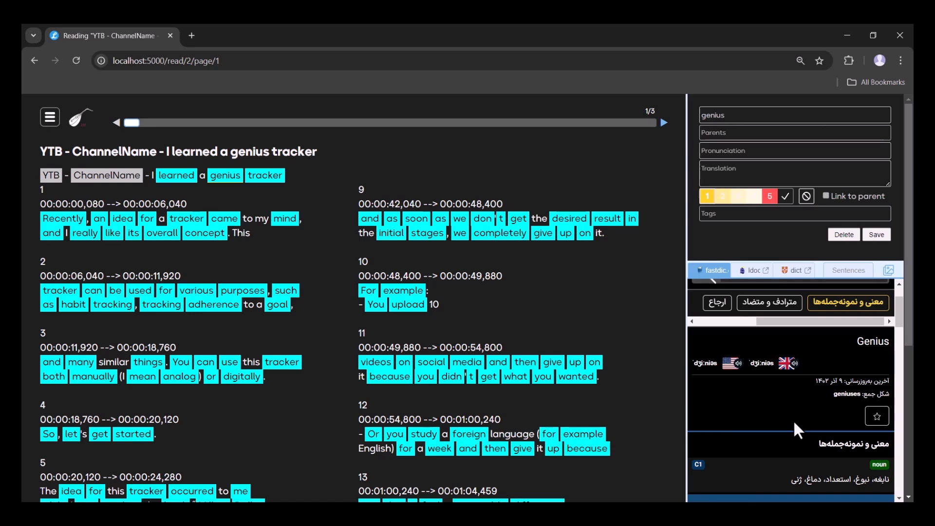
# View the Longman entry for "genius" in its pop-up window, move the window over the text, and close it
pyautogui.click(755, 272)
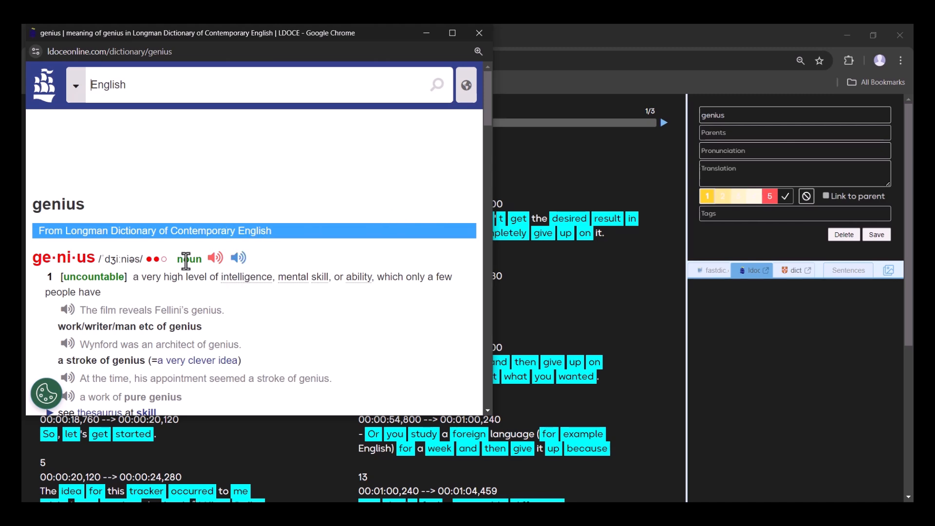
pyautogui.scroll(-1, 185, 262)
pyautogui.scroll(-4, 184, 262)
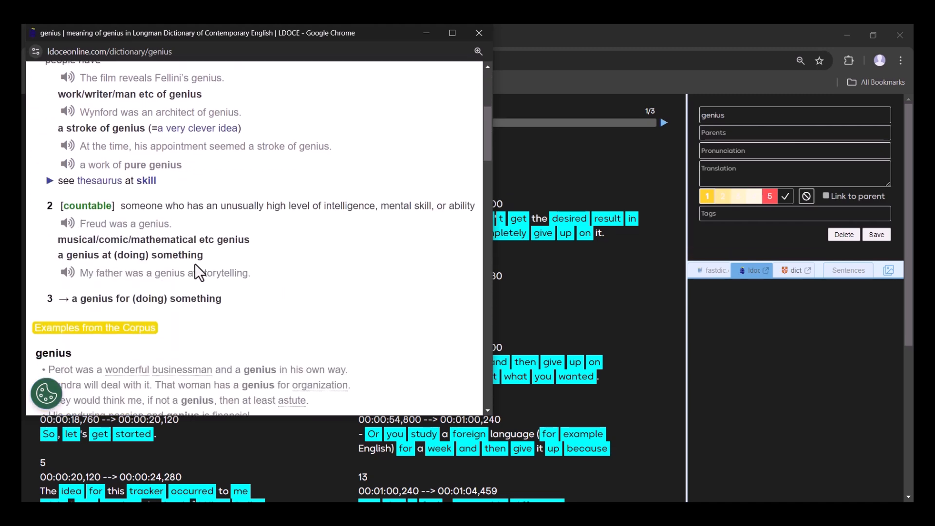
pyautogui.scroll(3, 194, 264)
pyautogui.scroll(1, 195, 264)
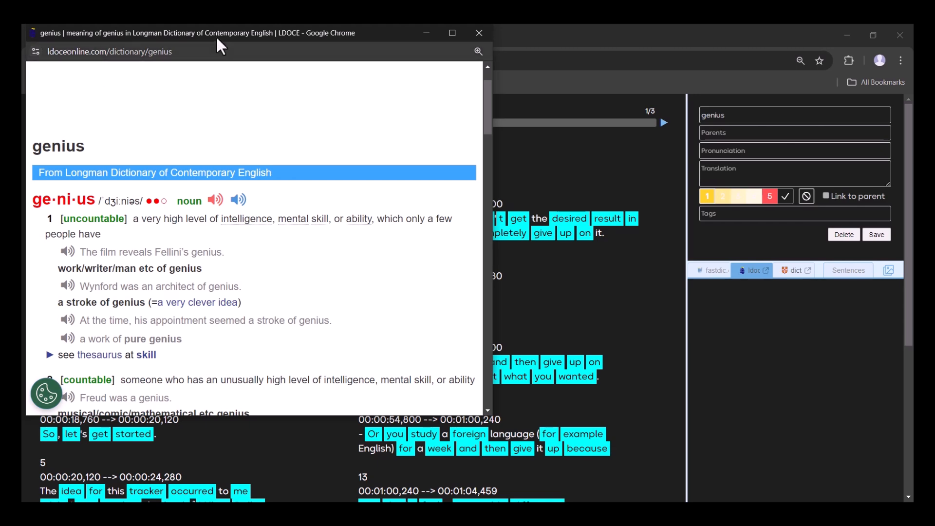
pyautogui.moveTo(217, 38); pyautogui.dragTo(370, 113)
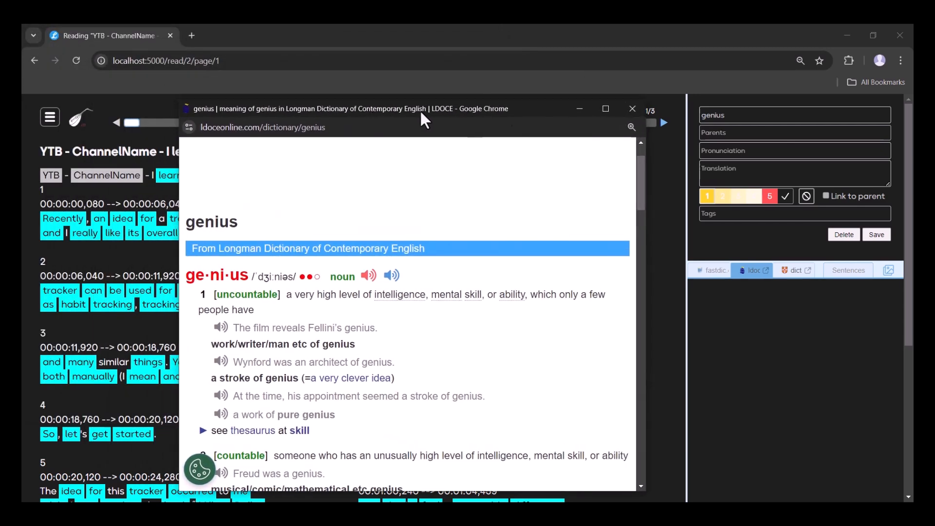
pyautogui.click(633, 108)
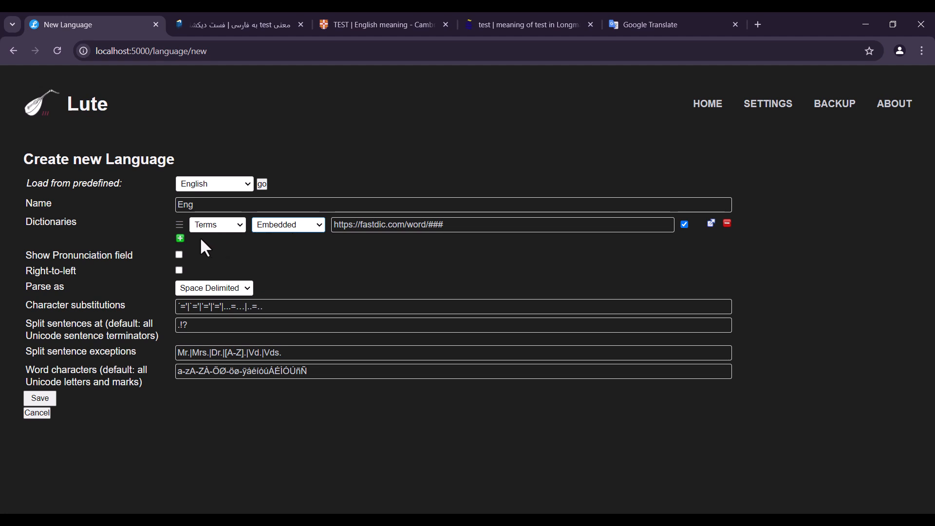
# Add a second dictionary entry to the new language and fill it with the URL of Cambridge's "test" page
pyautogui.click(180, 238)
pyautogui.click(374, 24)
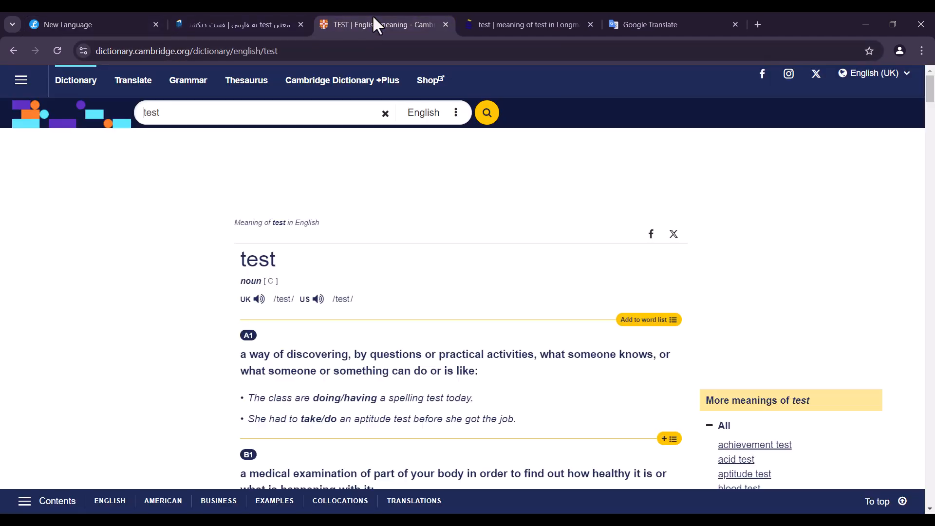
pyautogui.click(347, 47)
pyautogui.hotkey('ctrl', 'c')
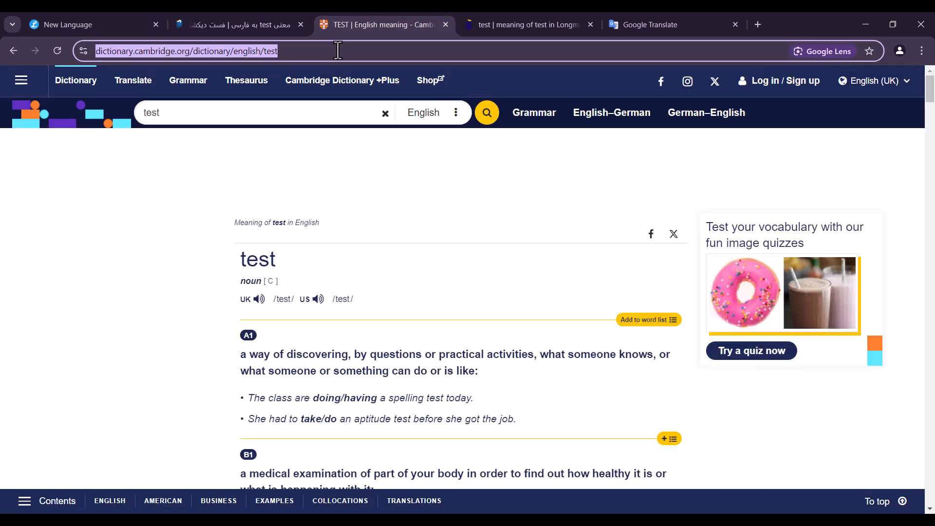
pyautogui.click(84, 21)
pyautogui.click(376, 245)
pyautogui.hotkey('ctrl', 'v')
# Replace "test" in the Cambridge URL with "###" and set that dictionary to show as Pop-up window
pyautogui.moveTo(546, 247); pyautogui.dragTo(529, 246)
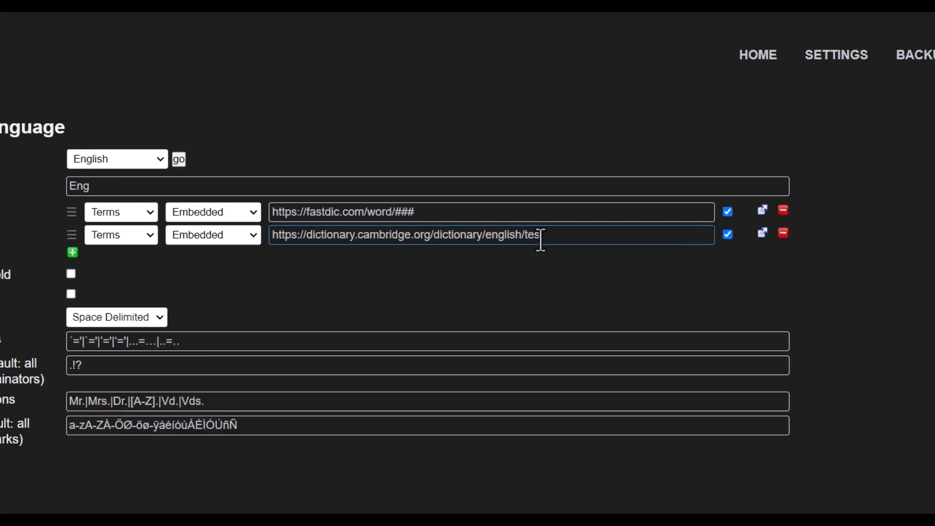
pyautogui.moveTo(506, 200); pyautogui.dragTo(501, 197)
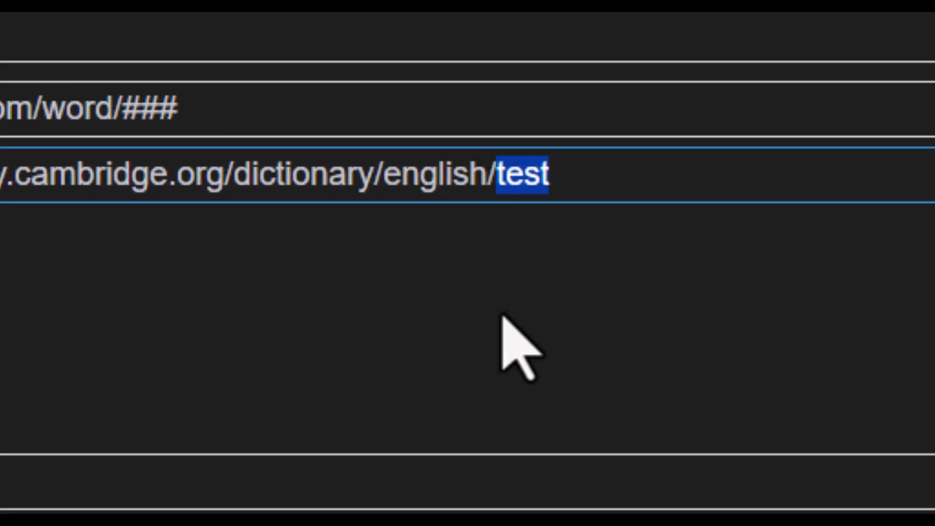
pyautogui.write('###')
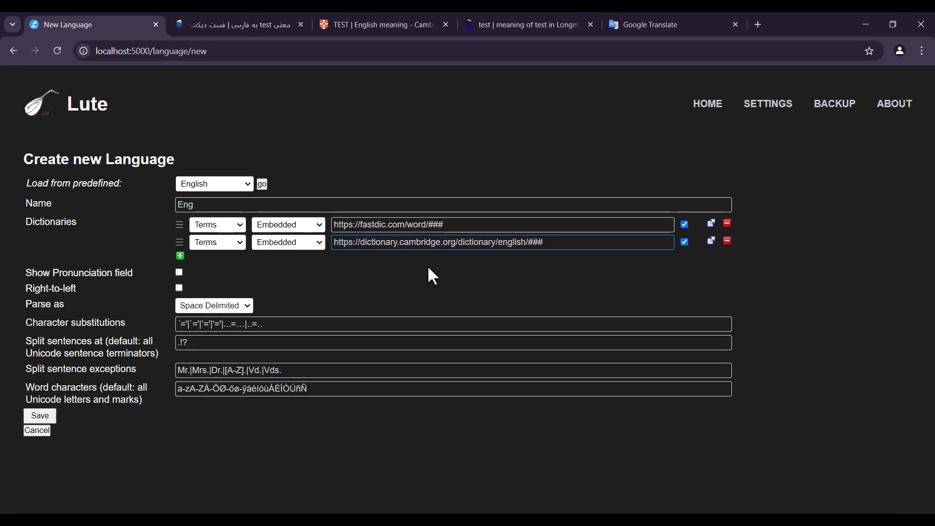
pyautogui.click(289, 242)
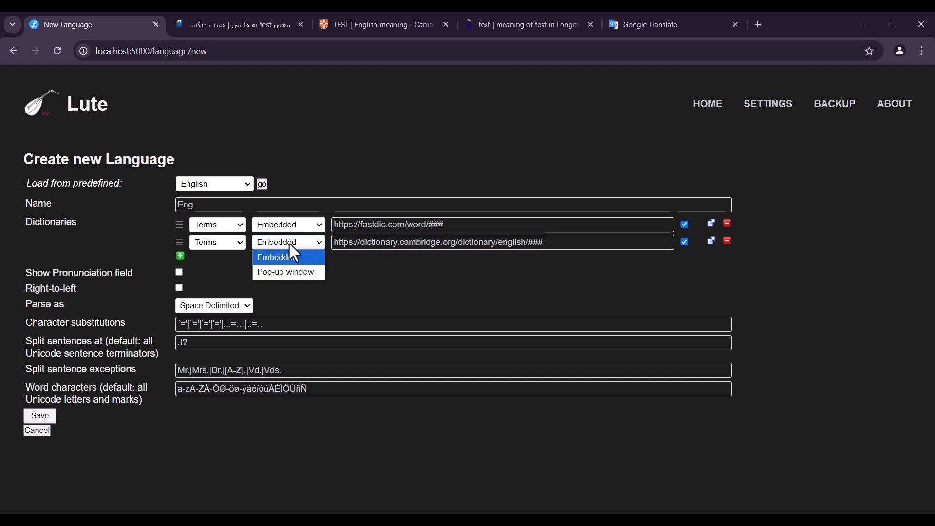
pyautogui.click(277, 272)
# Add a third dictionary entry and fill it with the URL of Longman's "test" page
pyautogui.click(180, 256)
pyautogui.click(493, 28)
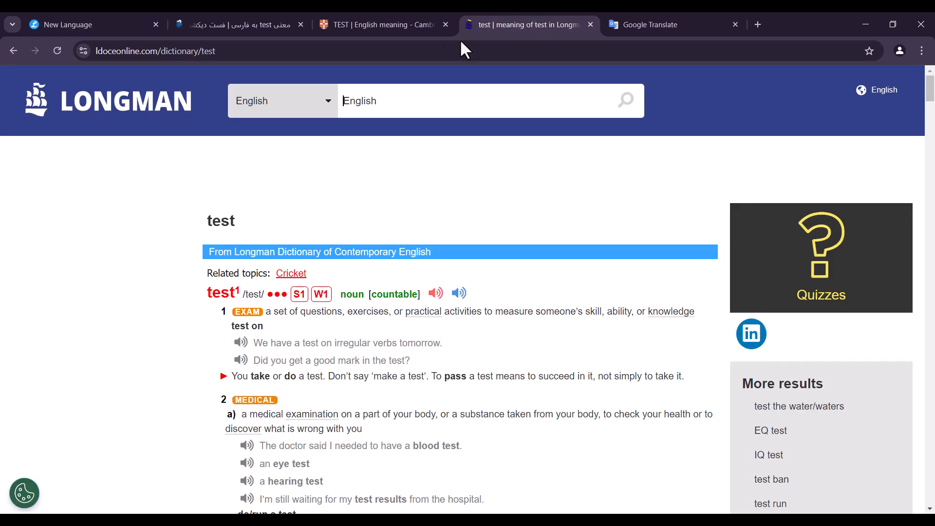
pyautogui.click(430, 51)
pyautogui.hotkey('ctrl', 'c')
pyautogui.click(121, 24)
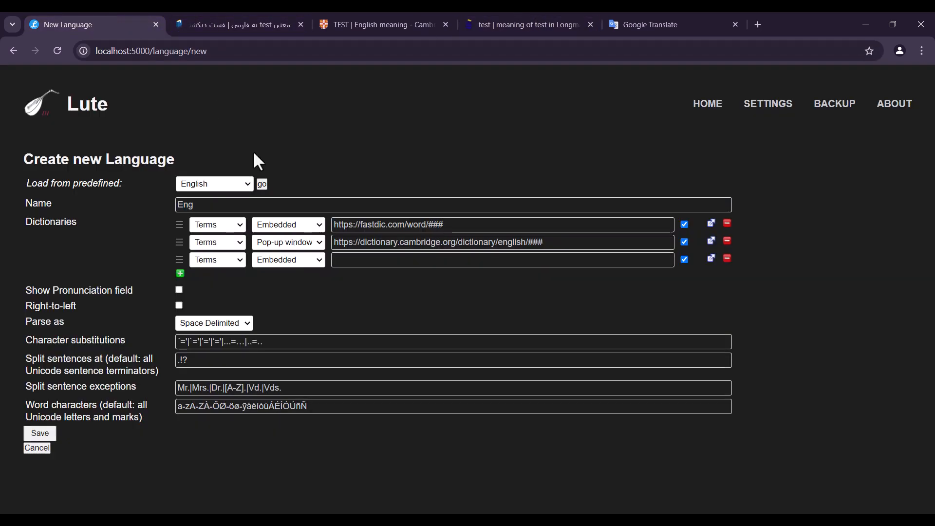
pyautogui.click(339, 260)
pyautogui.hotkey('ctrl', 'v')
# Replace "test" in the Longman URL with "###" and set that dictionary to show as Pop-up window
pyautogui.moveTo(536, 268); pyautogui.dragTo(484, 259)
pyautogui.write('###')
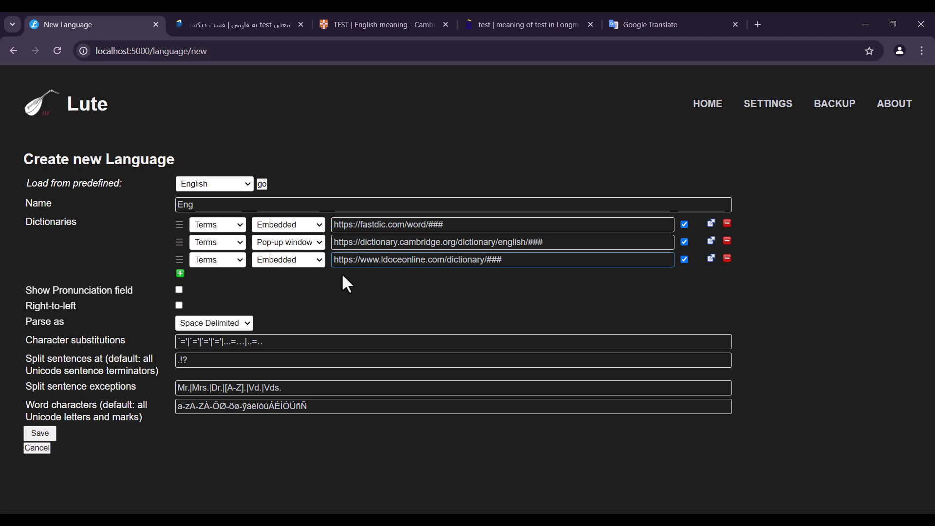
pyautogui.click(302, 263)
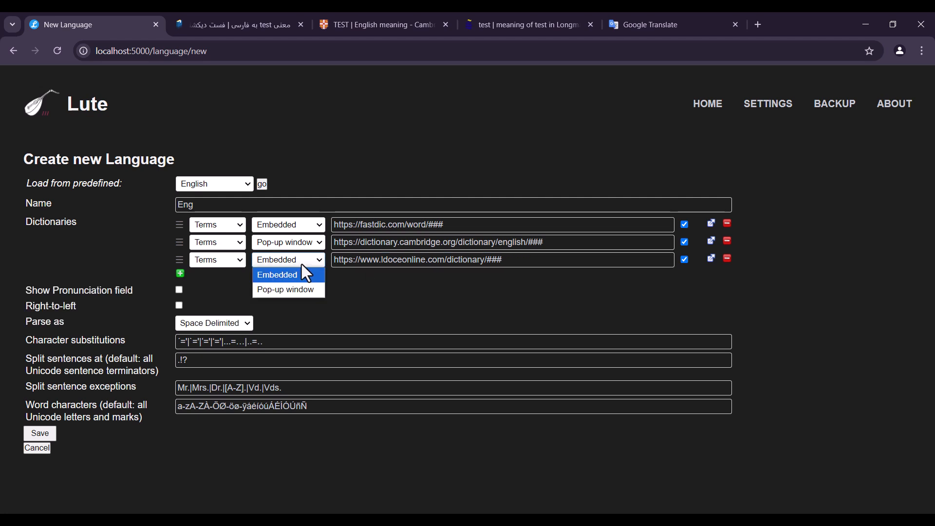
pyautogui.click(297, 290)
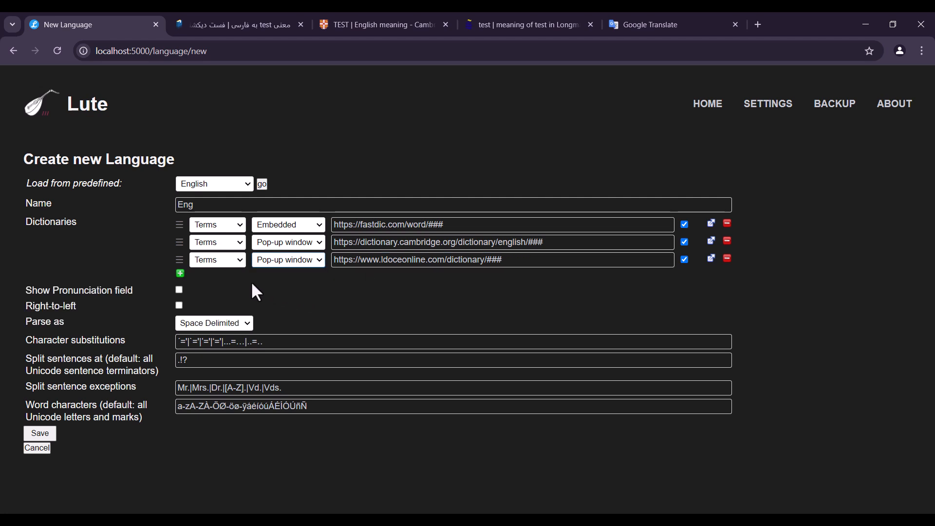
# Add a fourth dictionary entry and fill it with the URL of the Google Translate "test" page
pyautogui.click(179, 274)
pyautogui.click(673, 22)
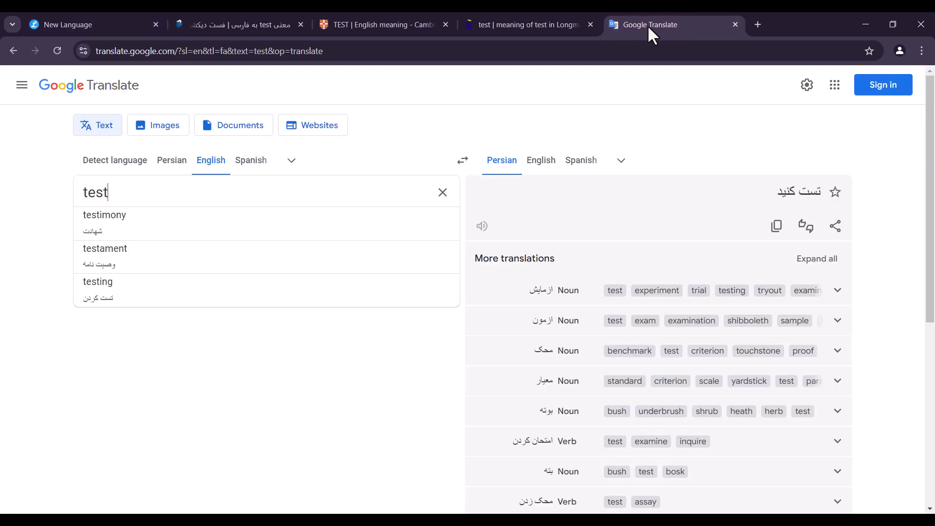
pyautogui.click(482, 51)
pyautogui.click(98, 23)
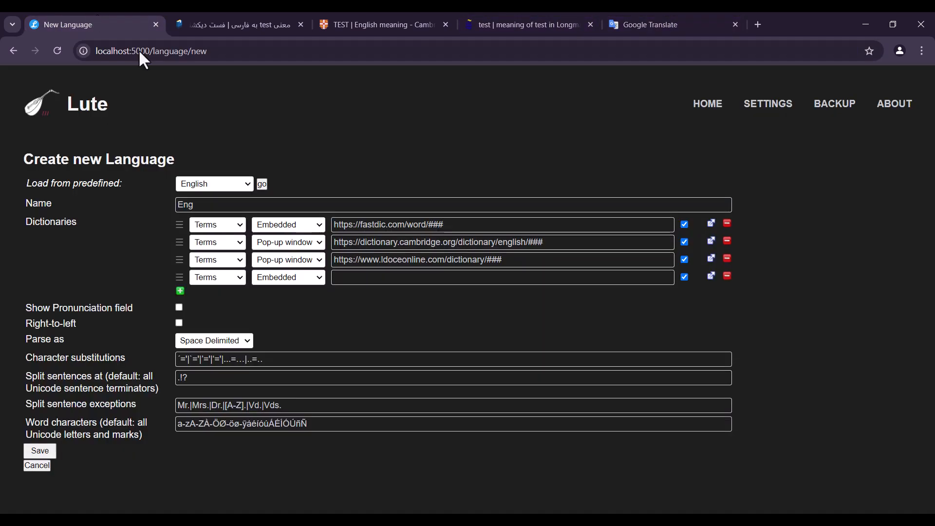
pyautogui.click(390, 277)
pyautogui.hotkey('ctrl', 'v')
pyautogui.click(497, 277)
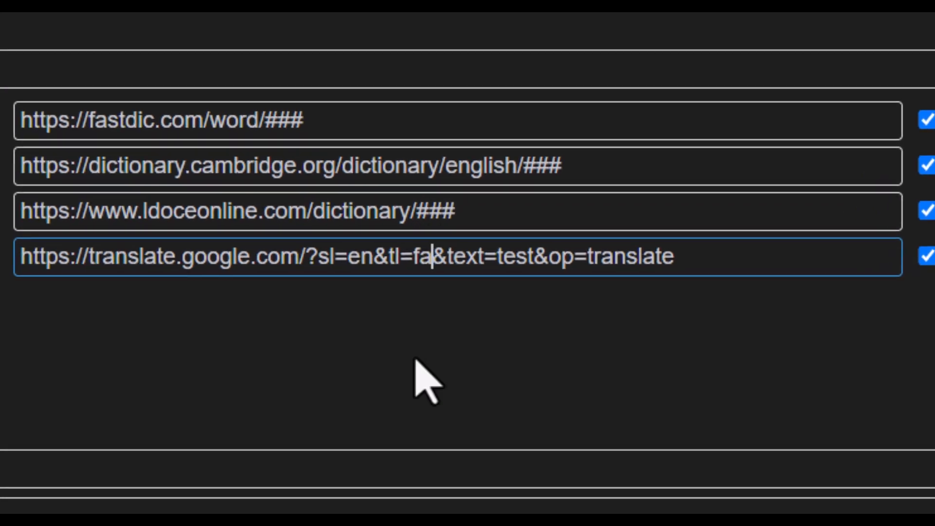
pyautogui.press('Right')
pyautogui.press('Right')
pyautogui.press('Right')
pyautogui.press('Right')
pyautogui.press('Right')
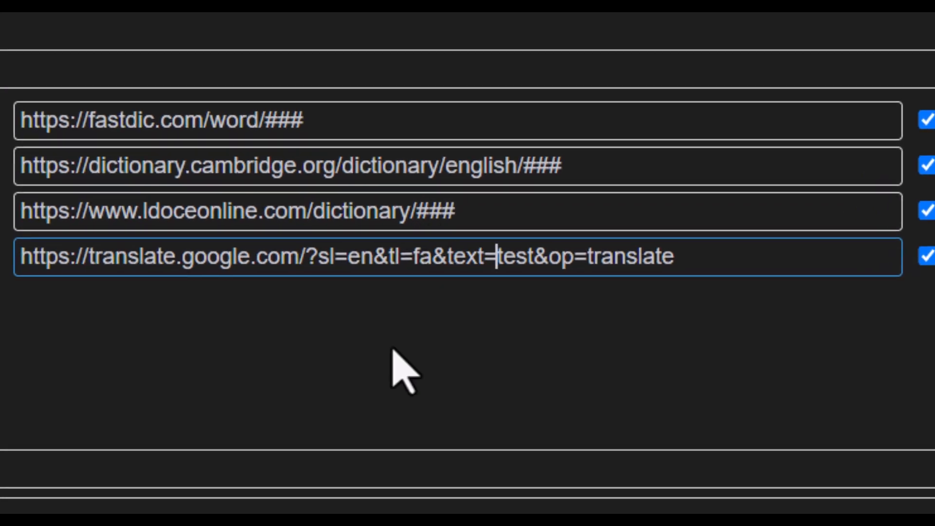
pyautogui.hotkey('shift', 'Right')
pyautogui.hotkey('shift', 'Right')
pyautogui.hotkey('shift', 'Right')
pyautogui.hotkey('shift', 'Right')
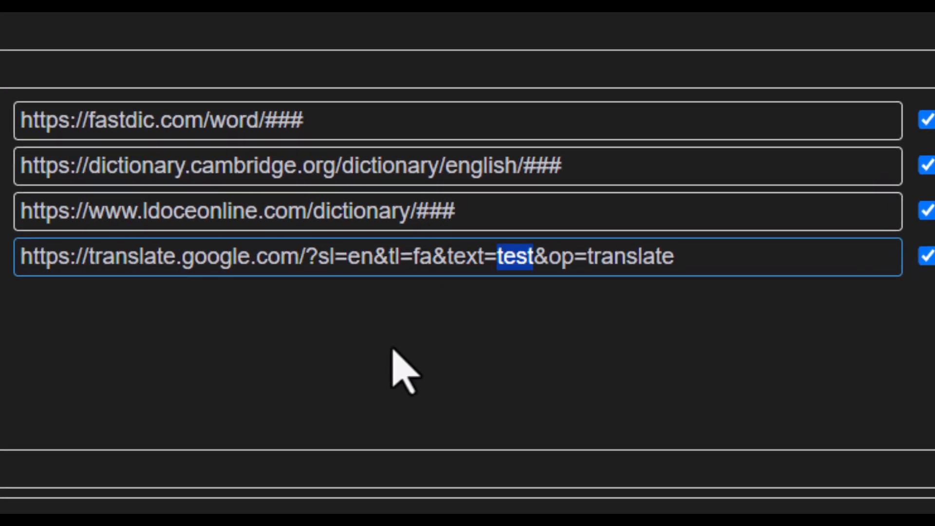
pyautogui.write('###')
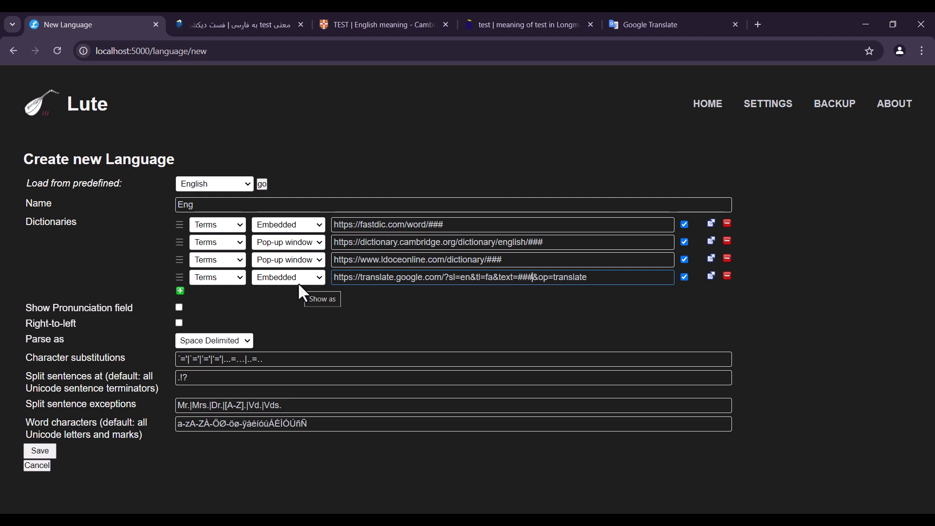
# Set the Google Translate dictionary to show as Pop-up window and use it for Sentences
pyautogui.click(291, 281)
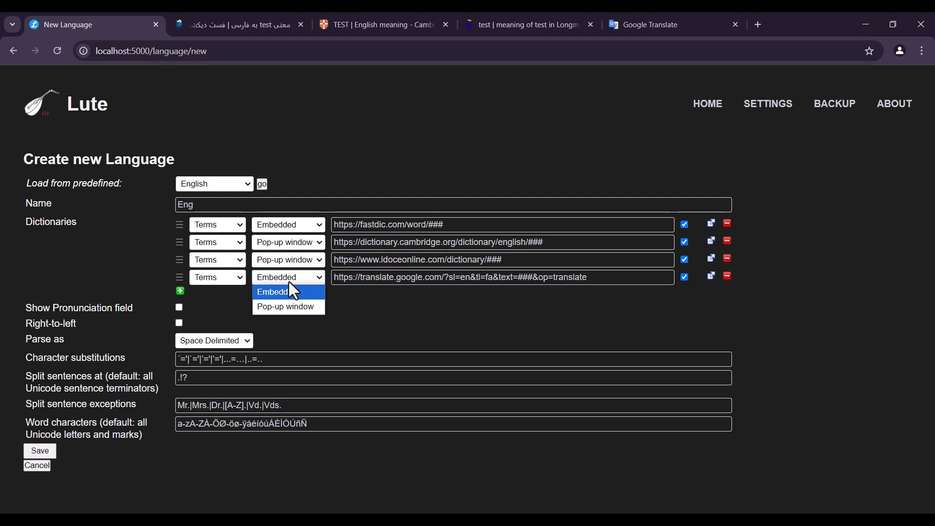
pyautogui.click(289, 306)
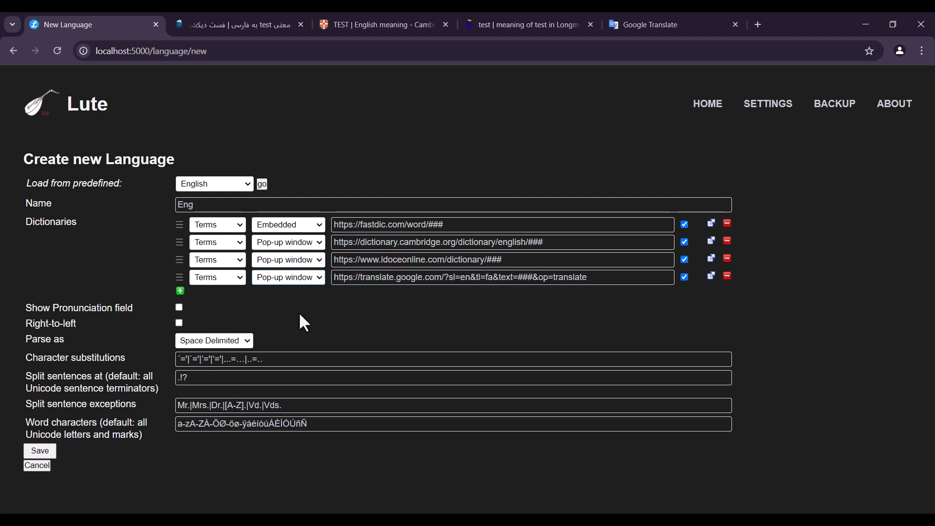
pyautogui.click(228, 278)
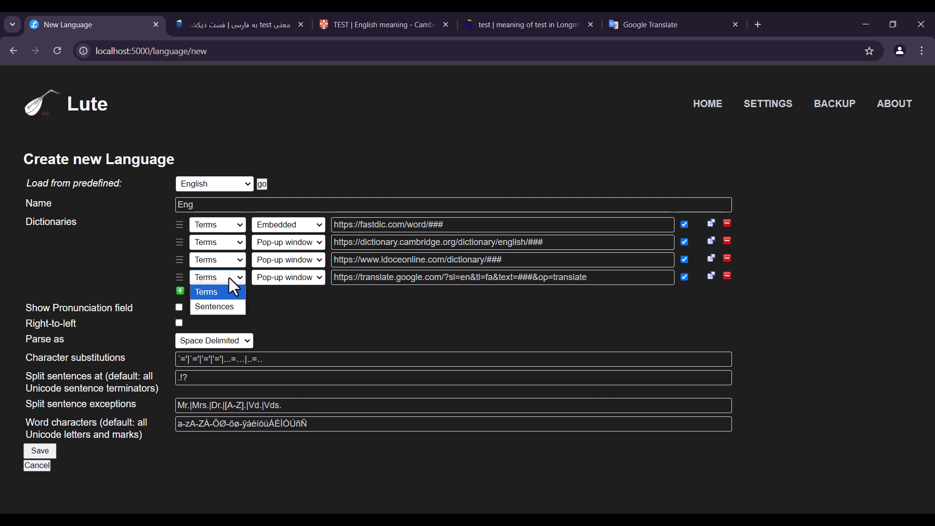
pyautogui.click(230, 306)
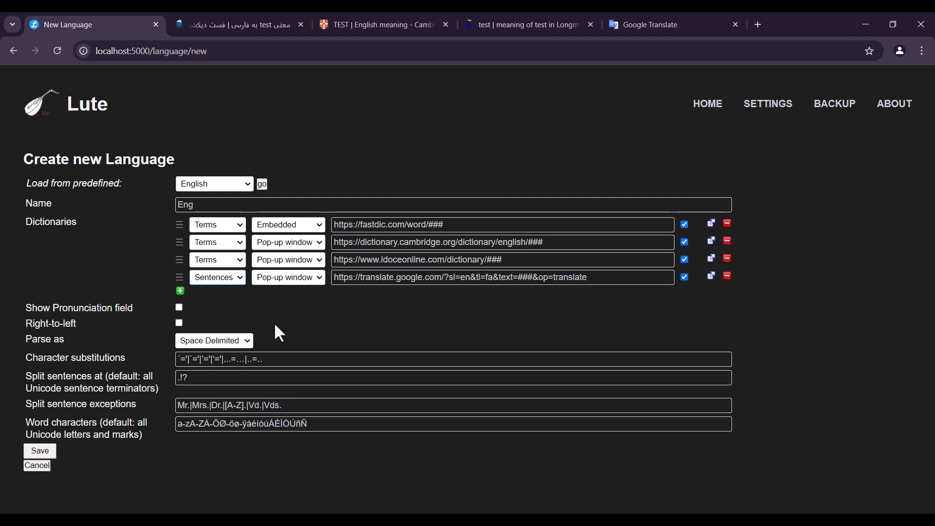
# Enable the pronunciation field for the new language, review its word characters, and save the language
pyautogui.click(156, 305)
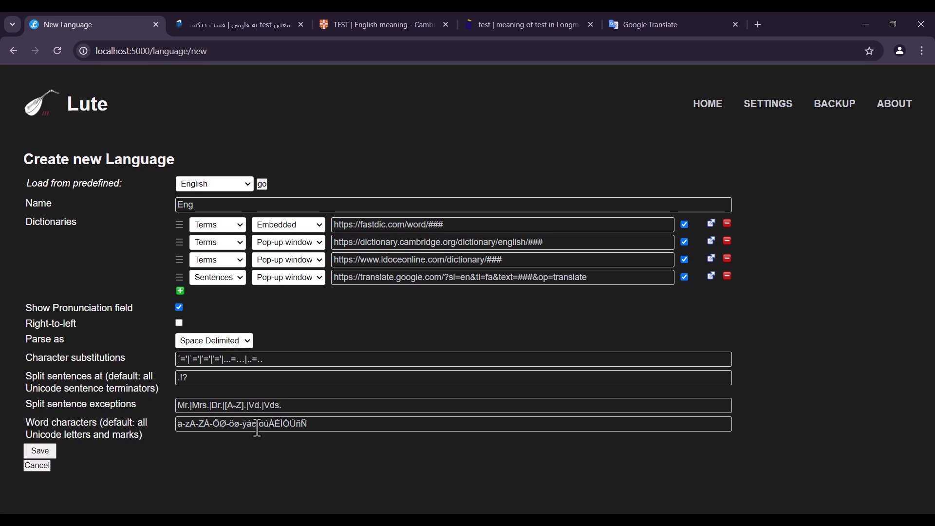
pyautogui.moveTo(320, 424); pyautogui.dragTo(174, 420)
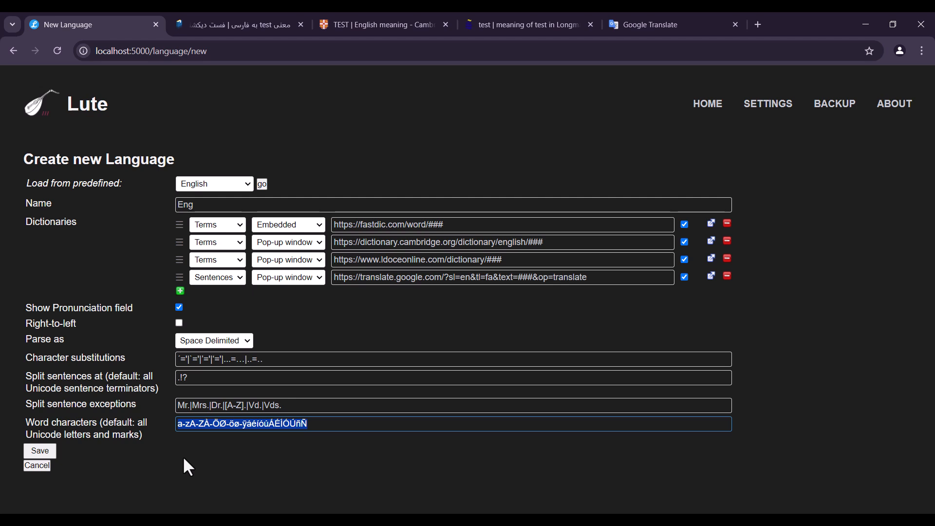
pyautogui.click(289, 459)
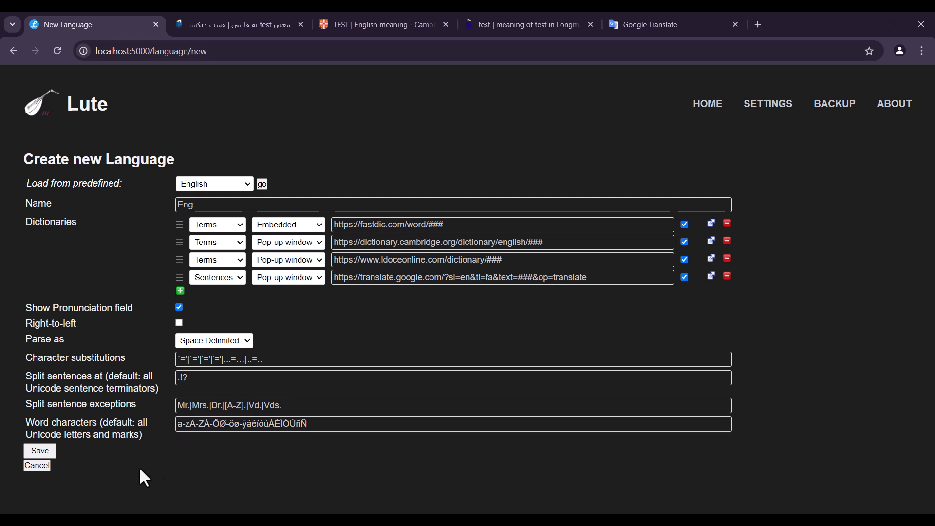
pyautogui.click(49, 451)
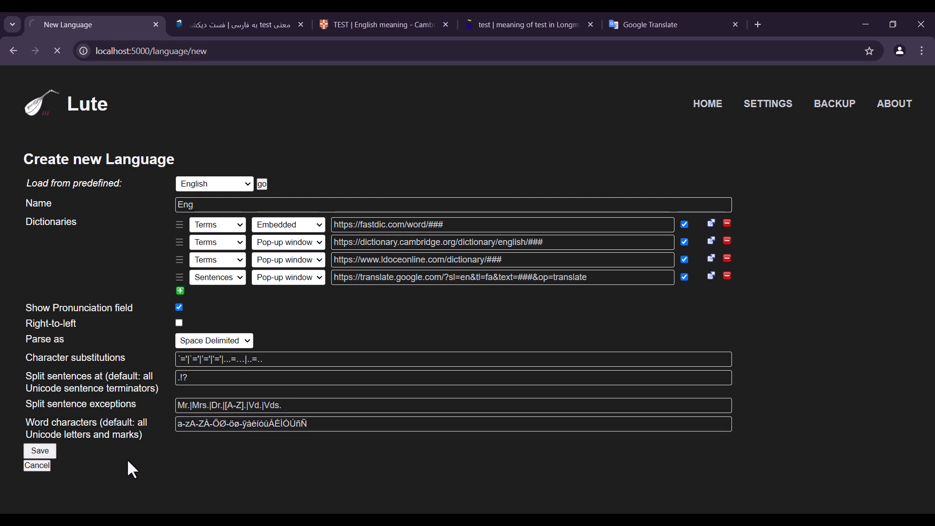